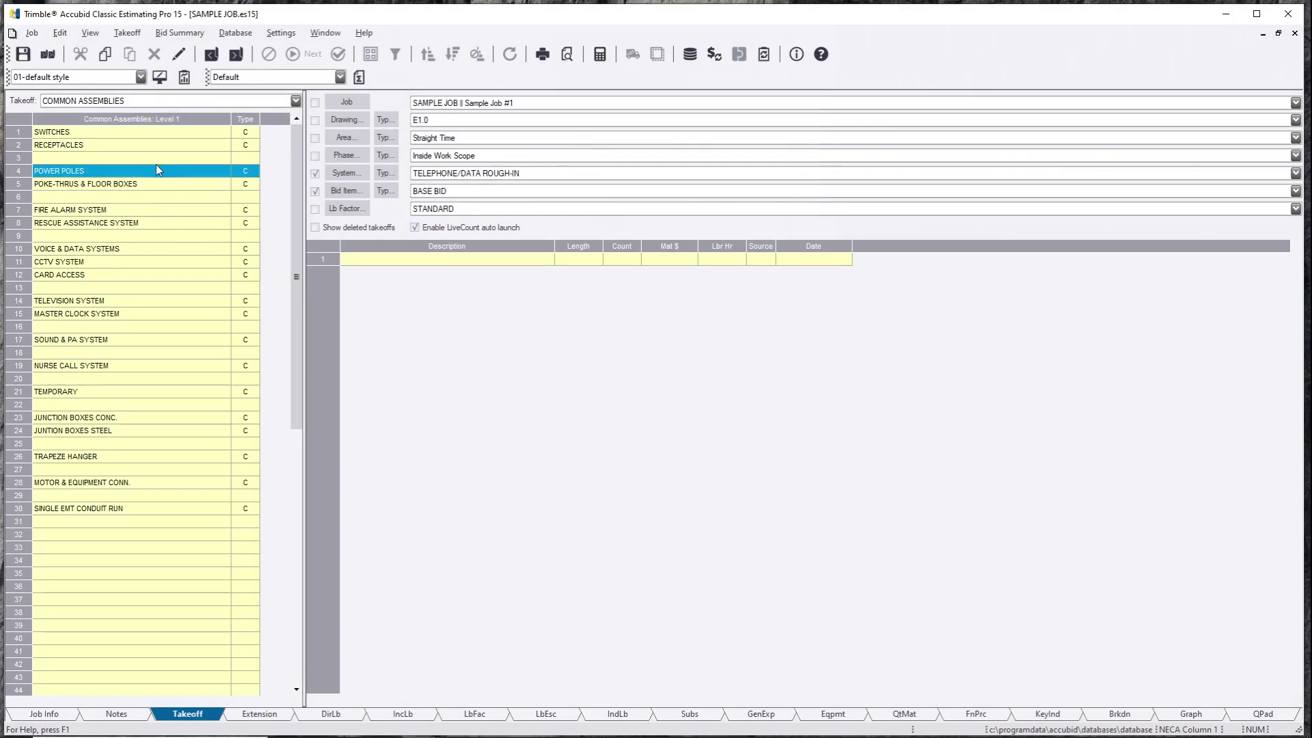
Take off one 1G 20A DUPLEX 3/4" EMT receptacle and disable LiveCount auto launch.
{"action": "left_click", "coordinate": [128, 146]}
{"action": "left_click", "coordinate": [139, 135]}
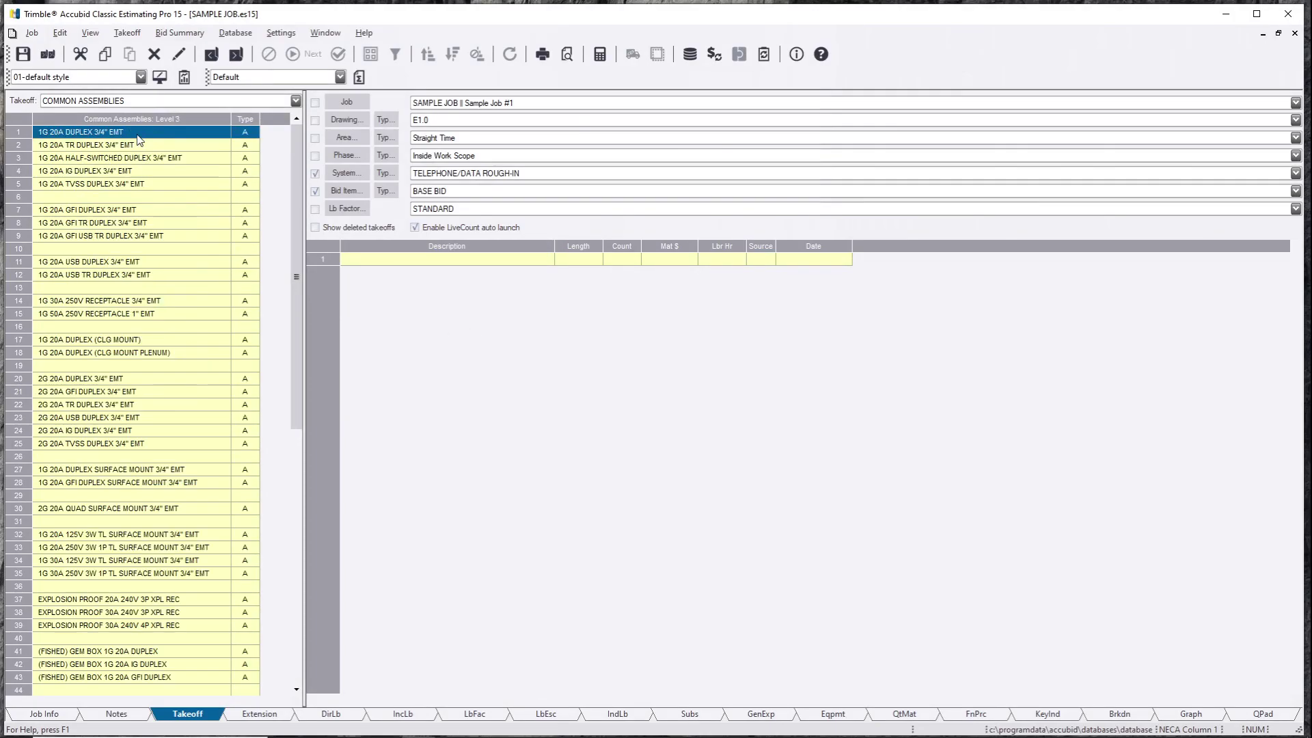
{"action": "left_click", "coordinate": [123, 134]}
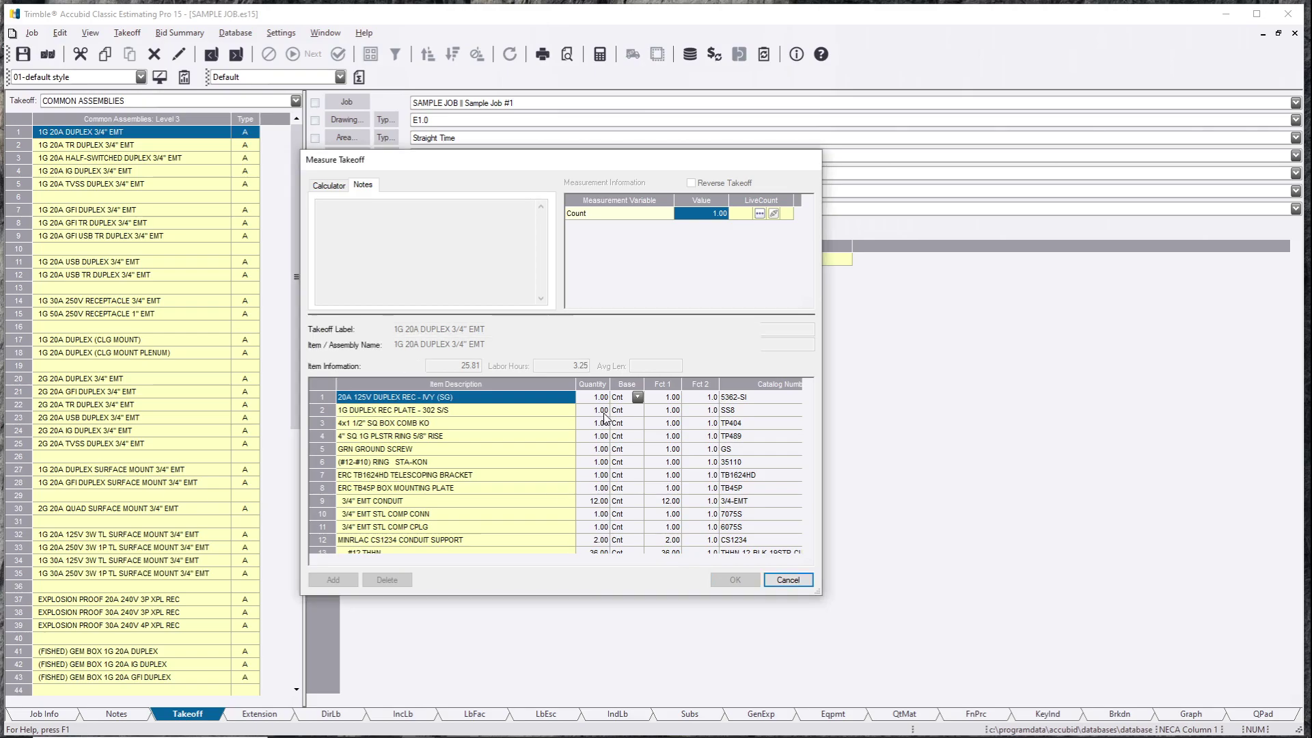
{"action": "left_click", "coordinate": [734, 580]}
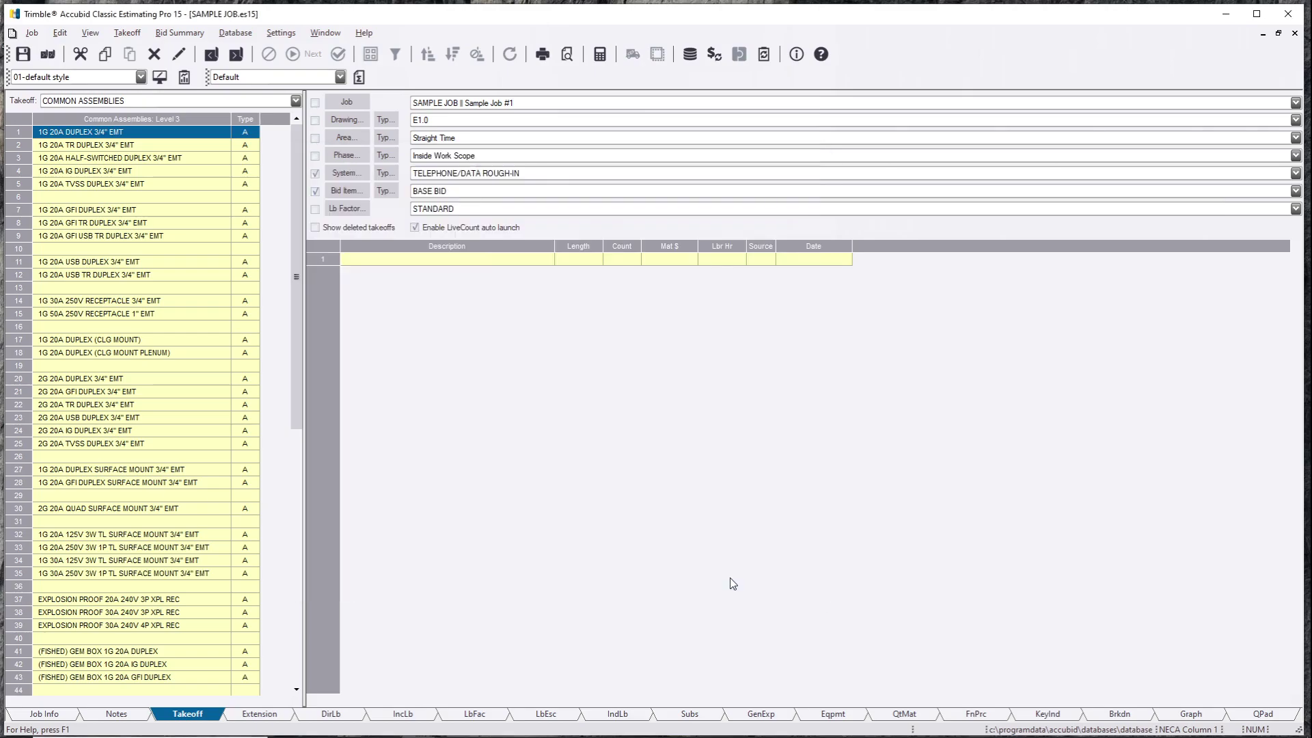
{"action": "left_click", "coordinate": [415, 227]}
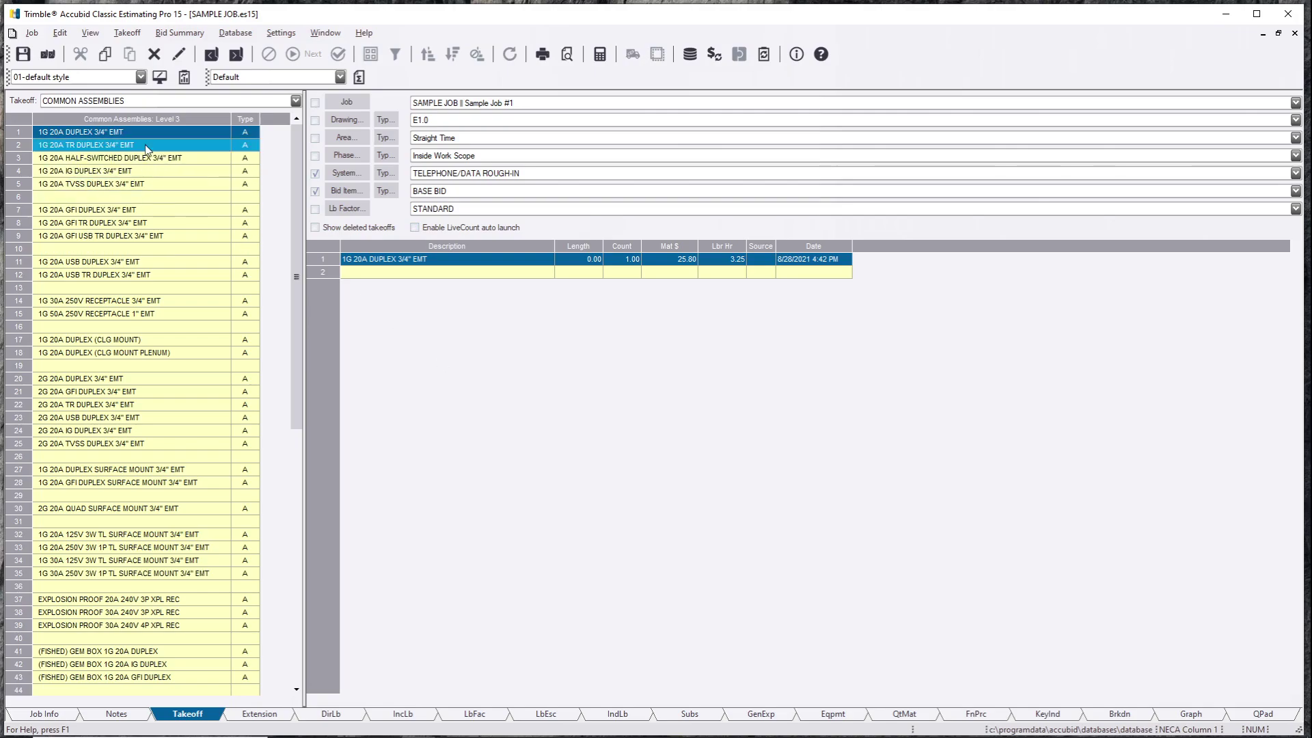
Take off one POWER POLE (2) 20A DUPLEX RECPT assembly.
{"action": "right_click", "coordinate": [134, 203]}
{"action": "right_click", "coordinate": [131, 160]}
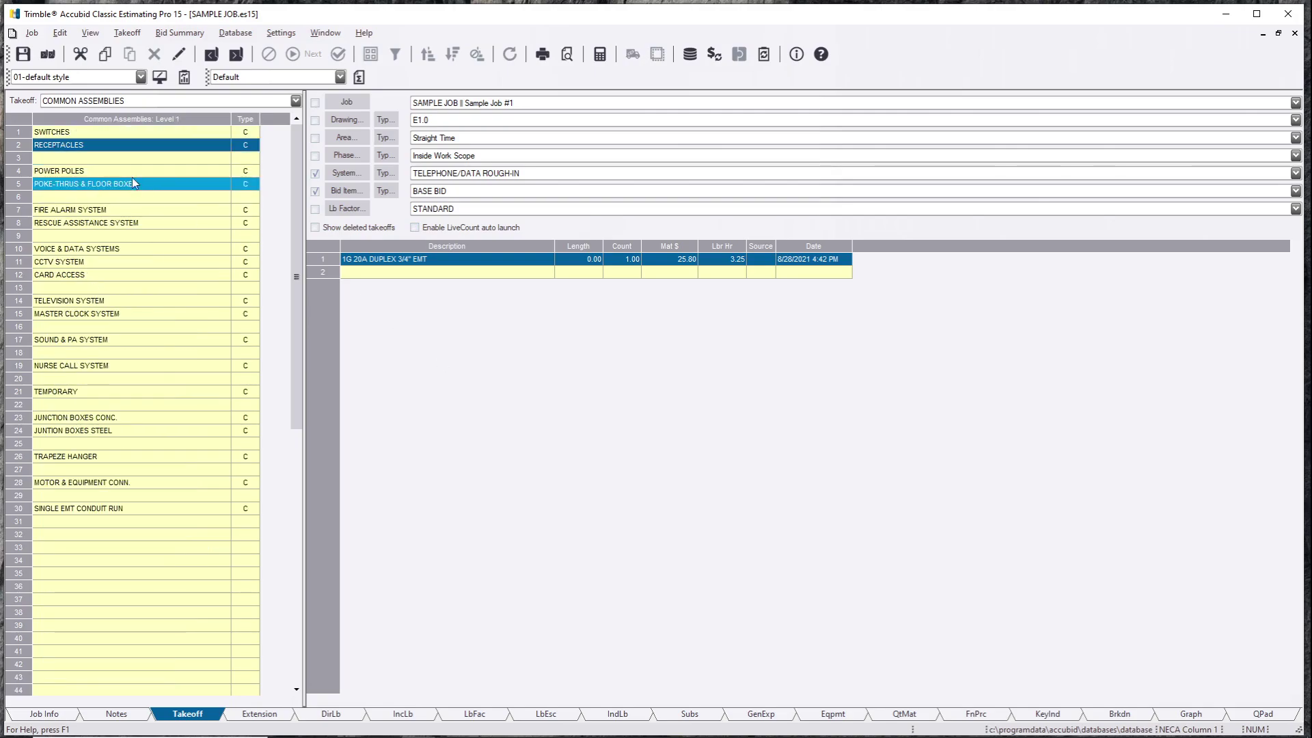
{"action": "double_click", "coordinate": [133, 173]}
{"action": "double_click", "coordinate": [139, 134]}
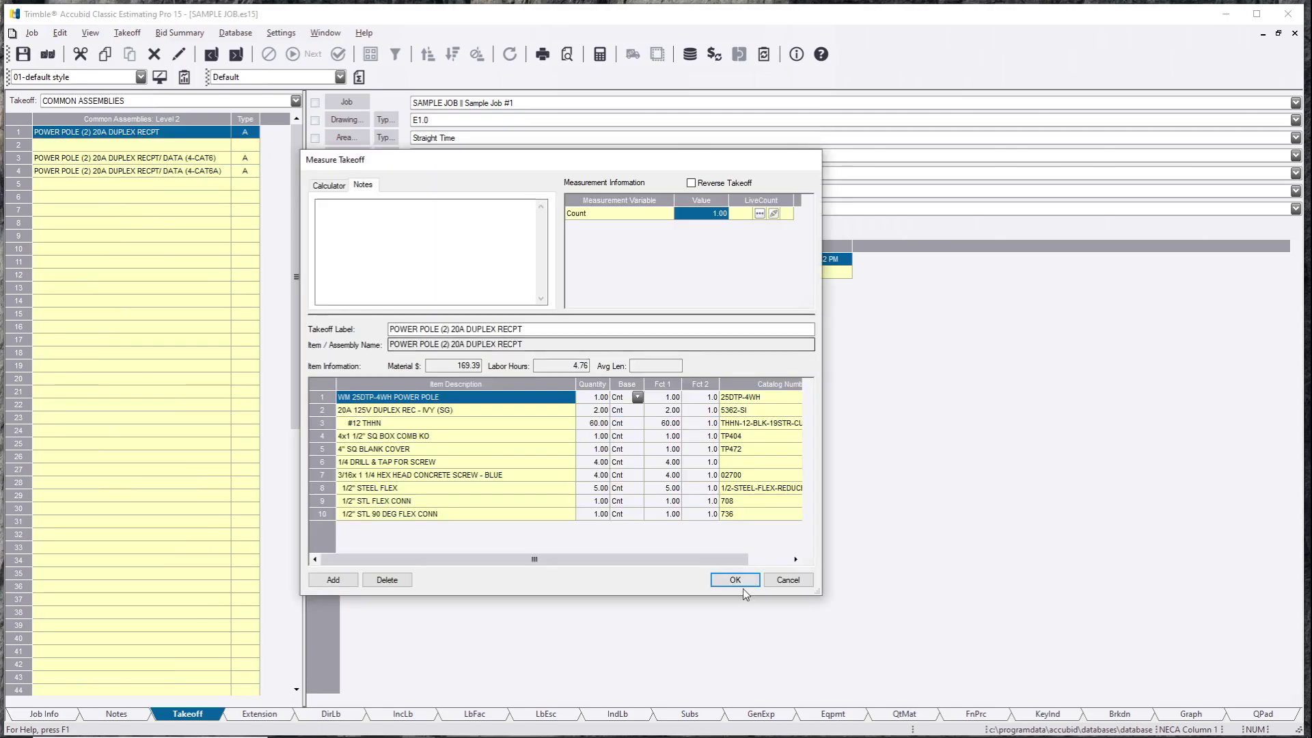
{"action": "left_click", "coordinate": [732, 573]}
Take off one 2-CAT5e 1" EMT (STUB-UP) from the Voice & Data Systems assemblies.
{"action": "right_click", "coordinate": [230, 294]}
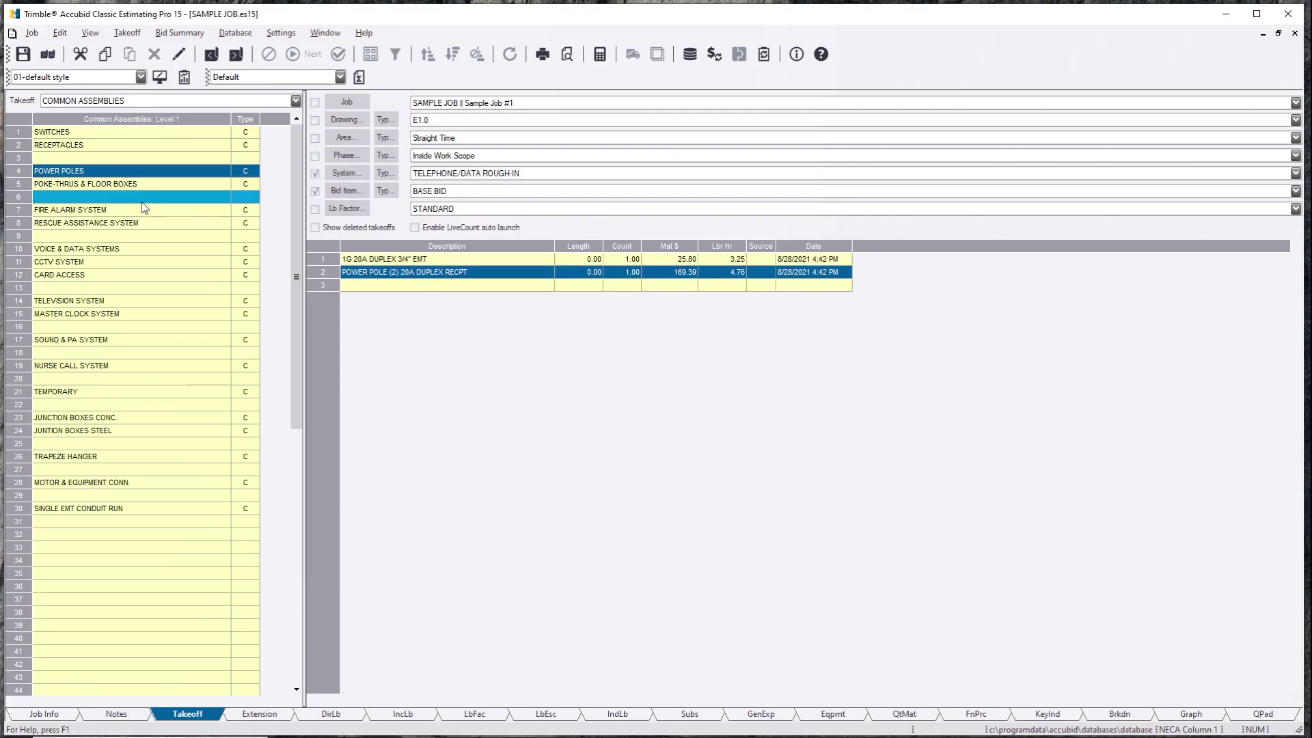
{"action": "double_click", "coordinate": [136, 250]}
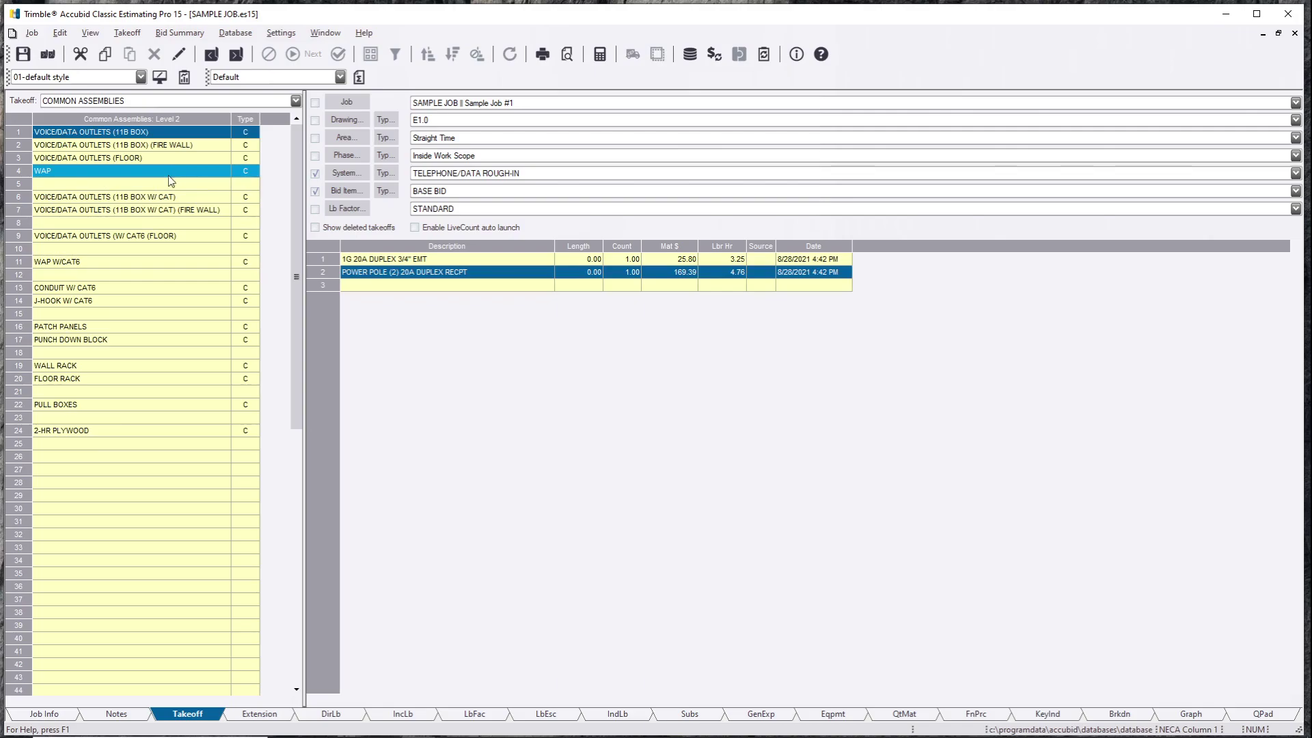
{"action": "double_click", "coordinate": [162, 195]}
{"action": "double_click", "coordinate": [134, 145]}
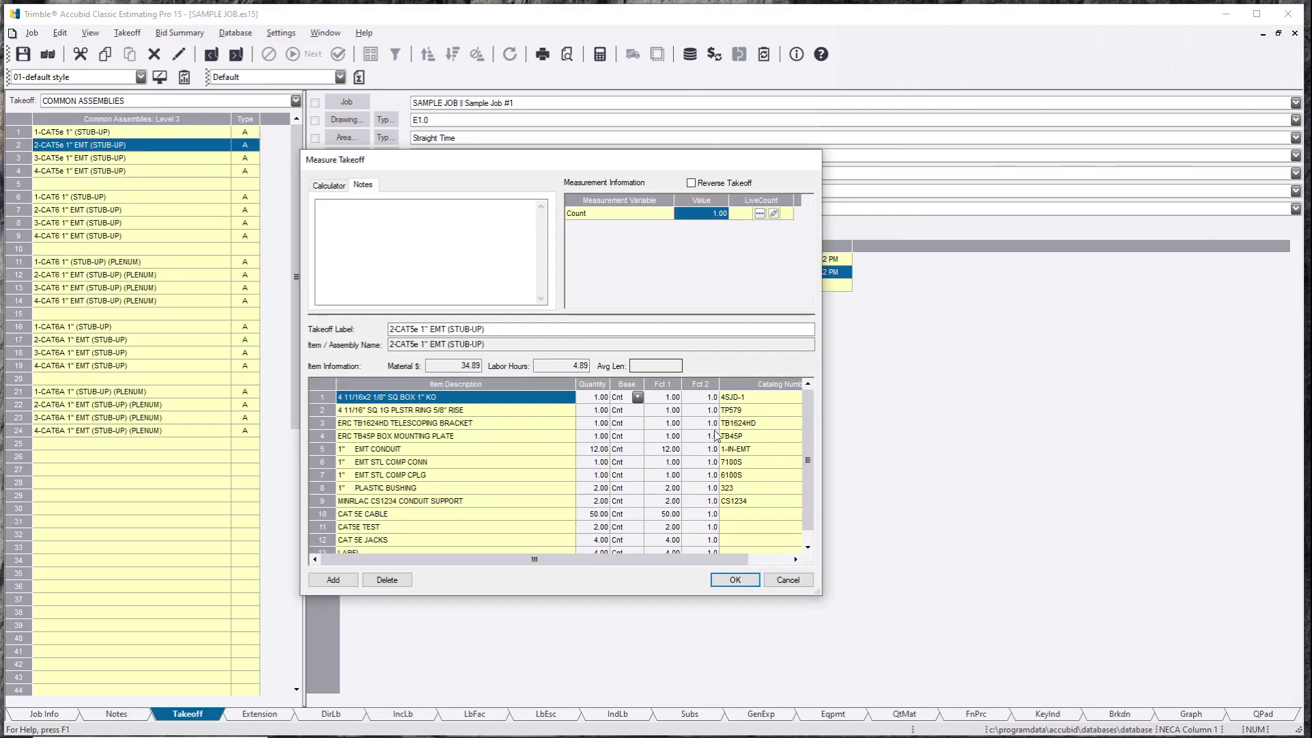
{"action": "left_click", "coordinate": [734, 575]}
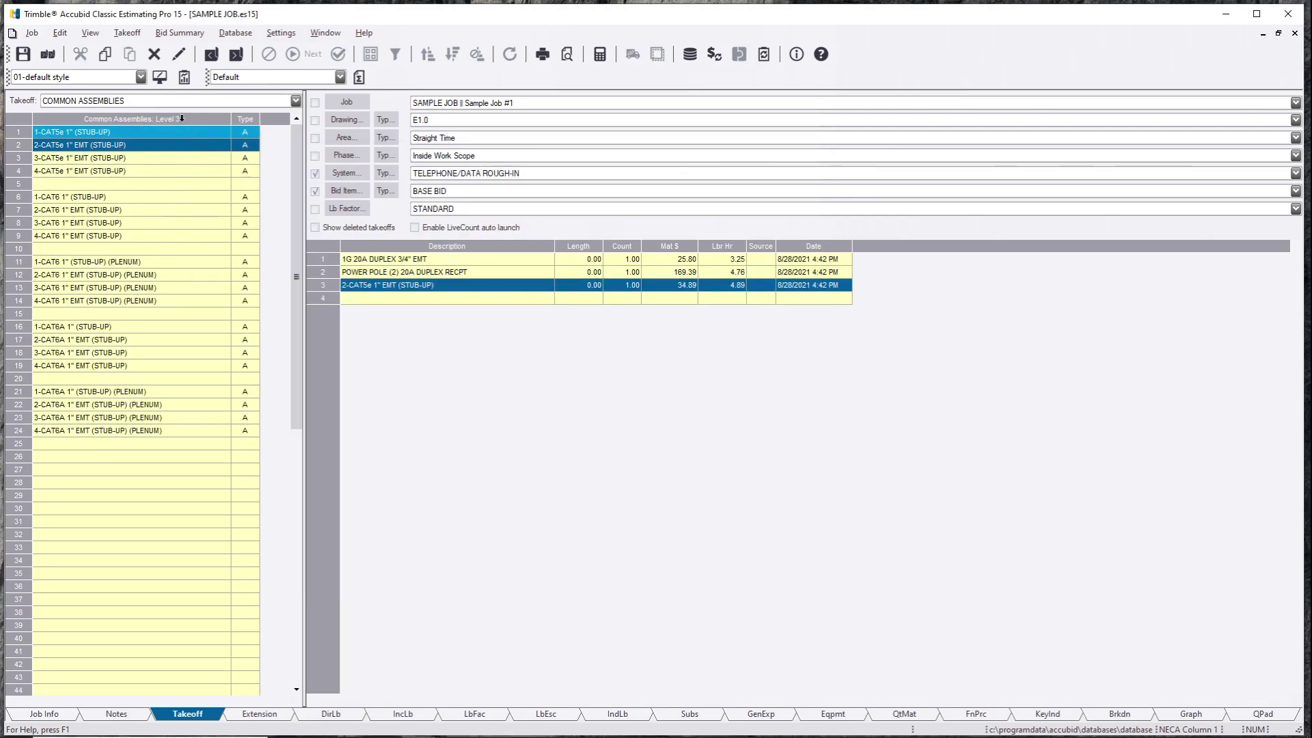
Under Branch Conduit and Wire, take off 3/4" EMT CONDUIT at a length of 1200.
{"action": "left_click", "coordinate": [295, 101]}
{"action": "left_click", "coordinate": [108, 122]}
{"action": "double_click", "coordinate": [81, 145]}
{"action": "double_click", "coordinate": [68, 144]}
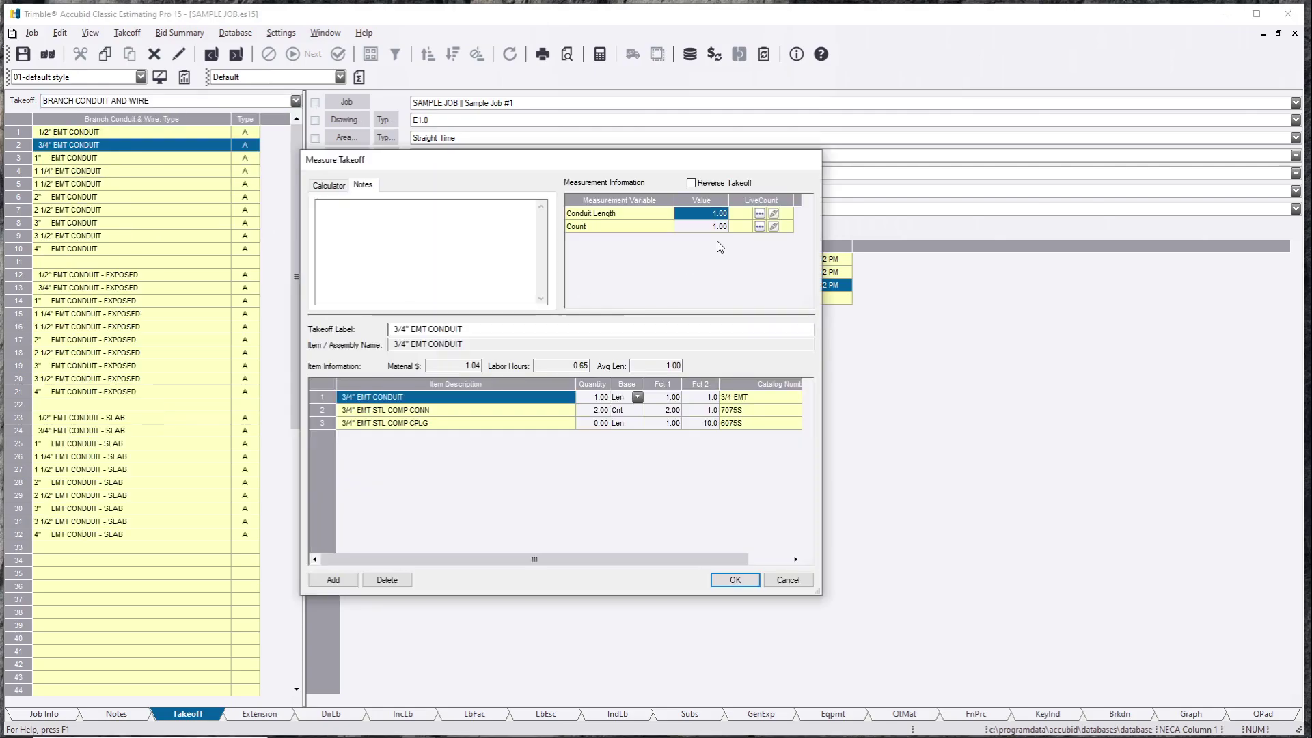
{"action": "left_click", "coordinate": [703, 214]}
{"action": "type", "text": "1200"}
{"action": "key", "text": "Return"}
{"action": "key", "text": "Return"}
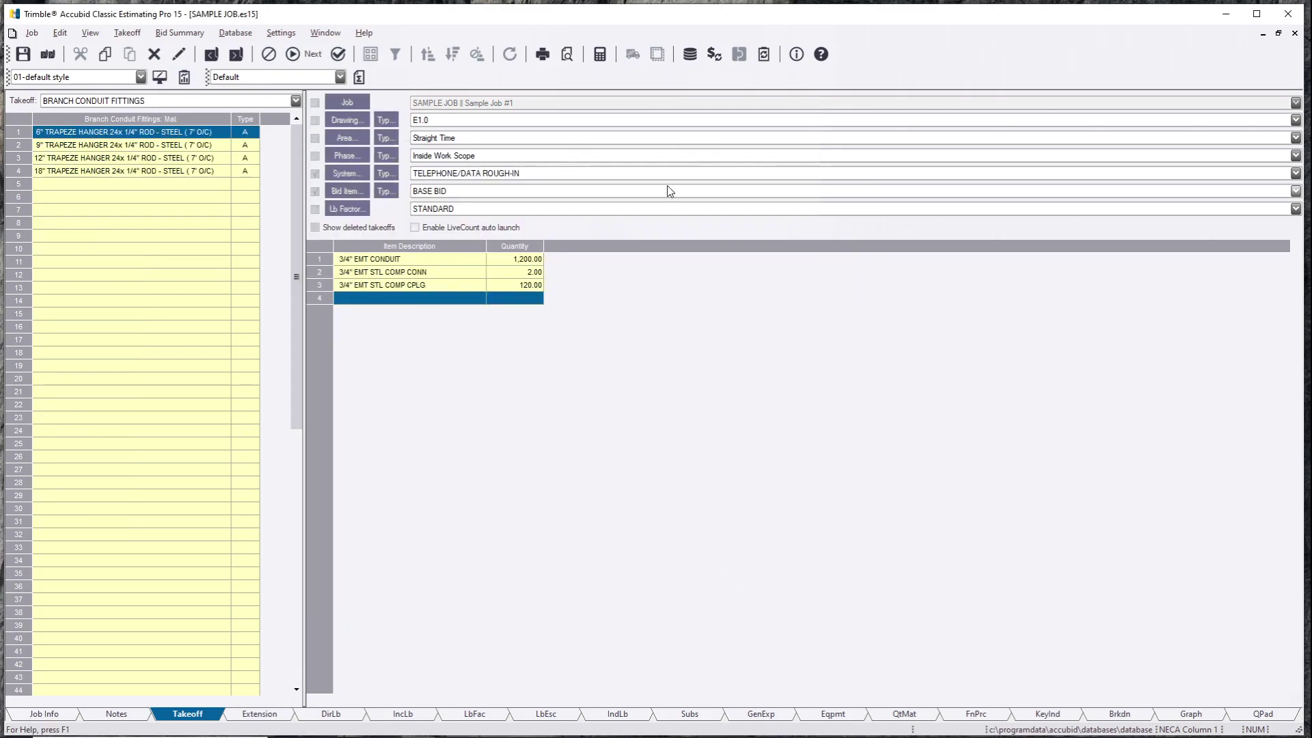
Add a 6" trapeze hanger to the conduit run at 100.
{"action": "double_click", "coordinate": [215, 135]}
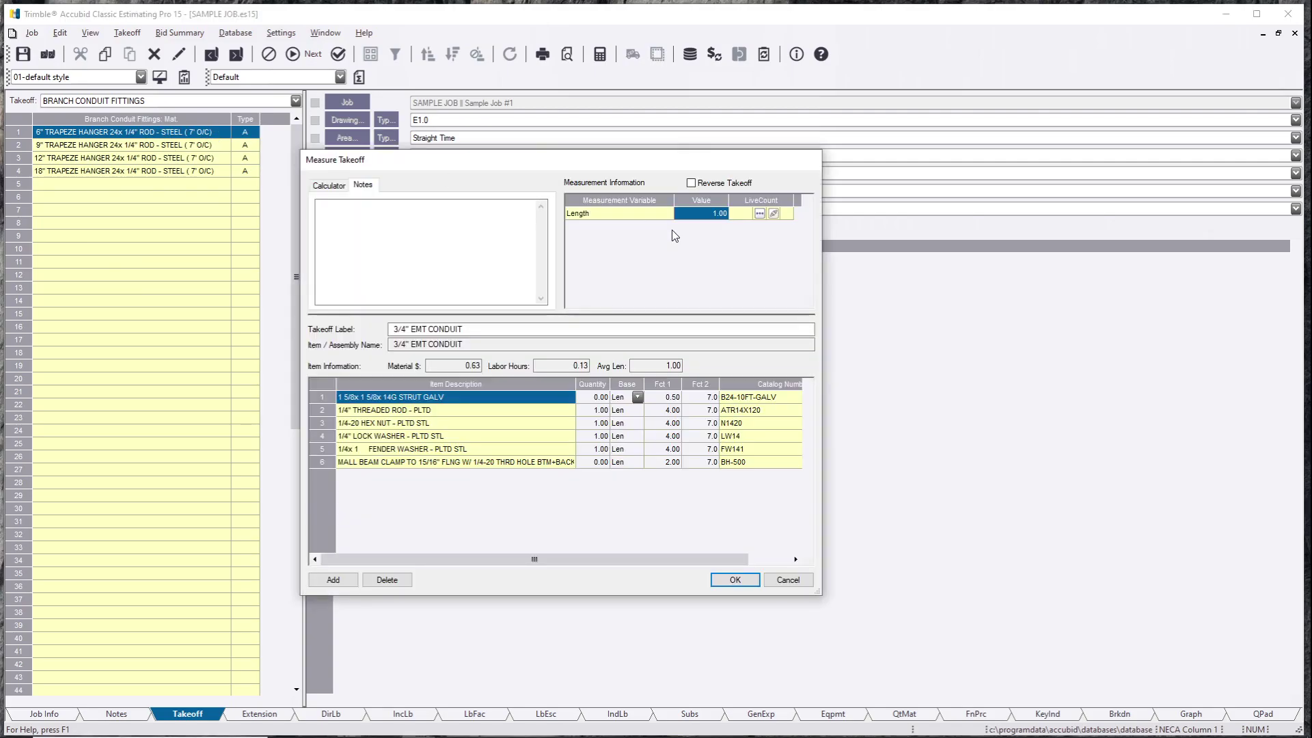
{"action": "type", "text": "100"}
{"action": "key", "text": "Return"}
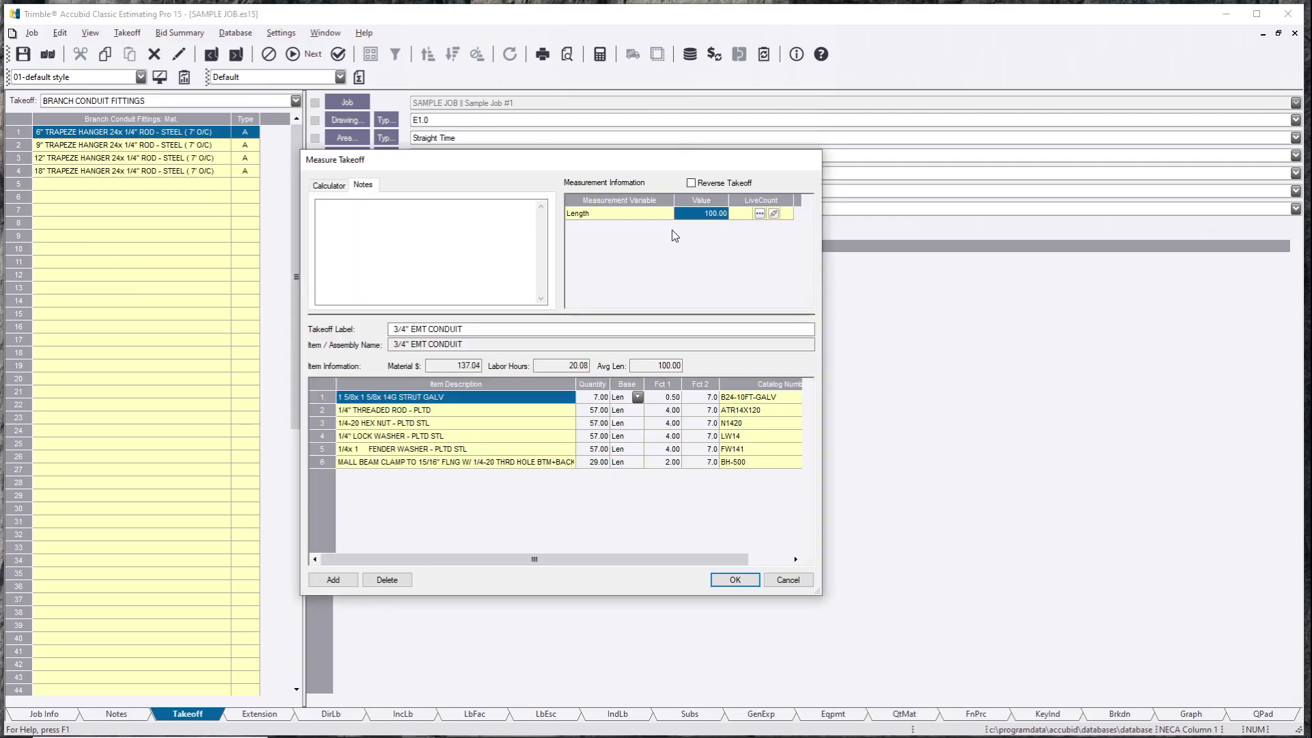
{"action": "left_click", "coordinate": [728, 582]}
Add #12 THHN wire with 9 conductors and finish the conduit takeoff.
{"action": "left_click", "coordinate": [244, 58]}
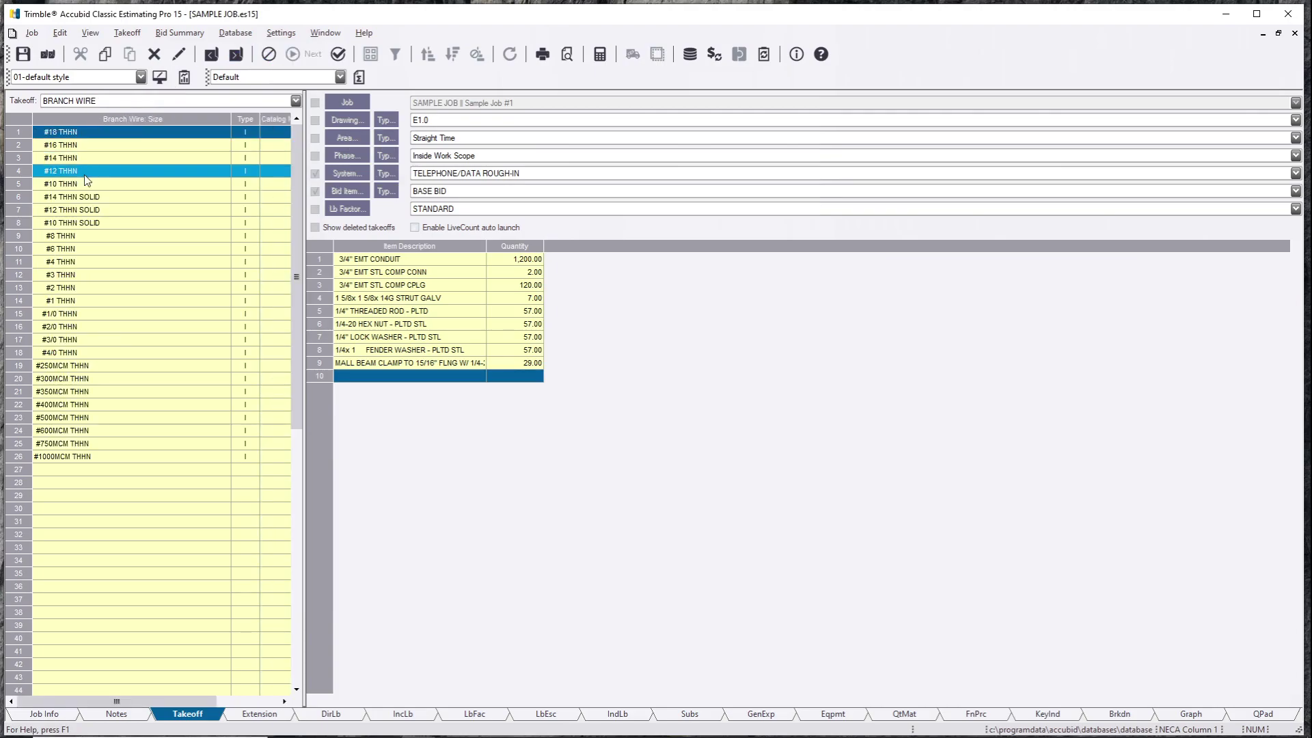
{"action": "double_click", "coordinate": [245, 170]}
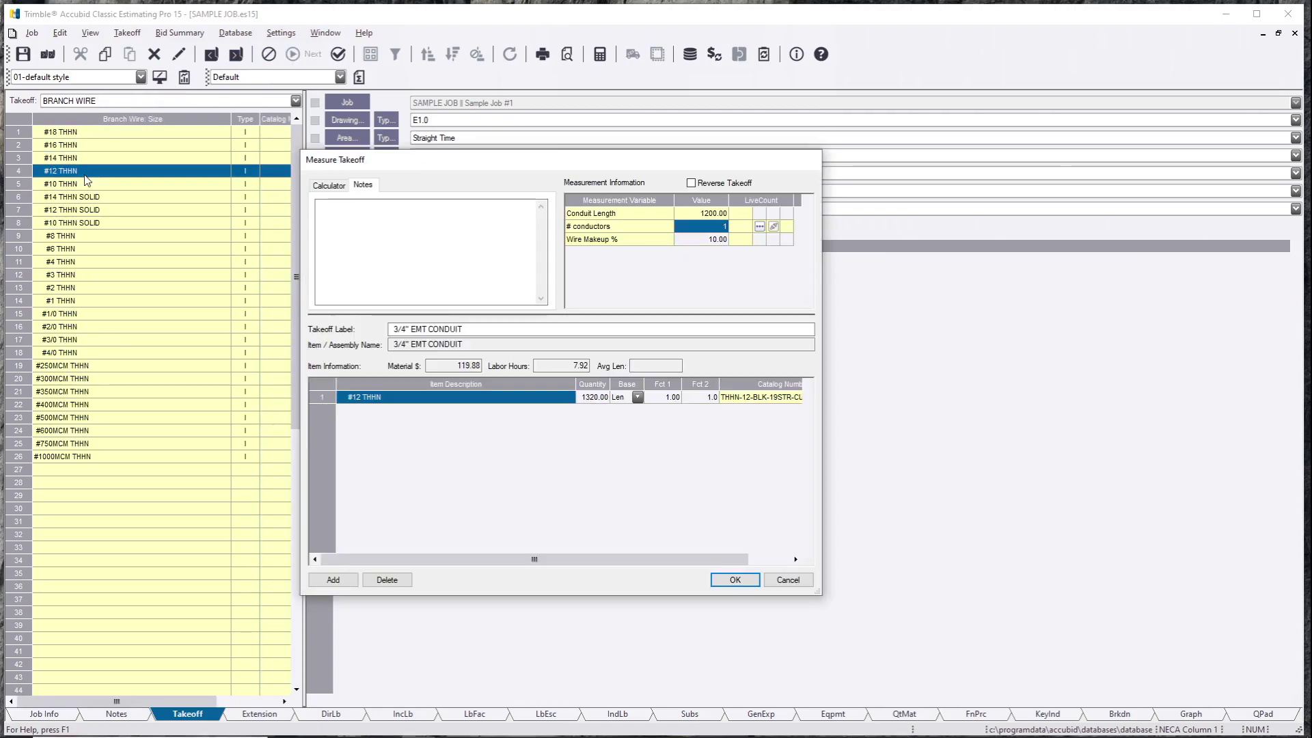
{"action": "left_click", "coordinate": [707, 226]}
{"action": "type", "text": "9"}
{"action": "key", "text": "Return"}
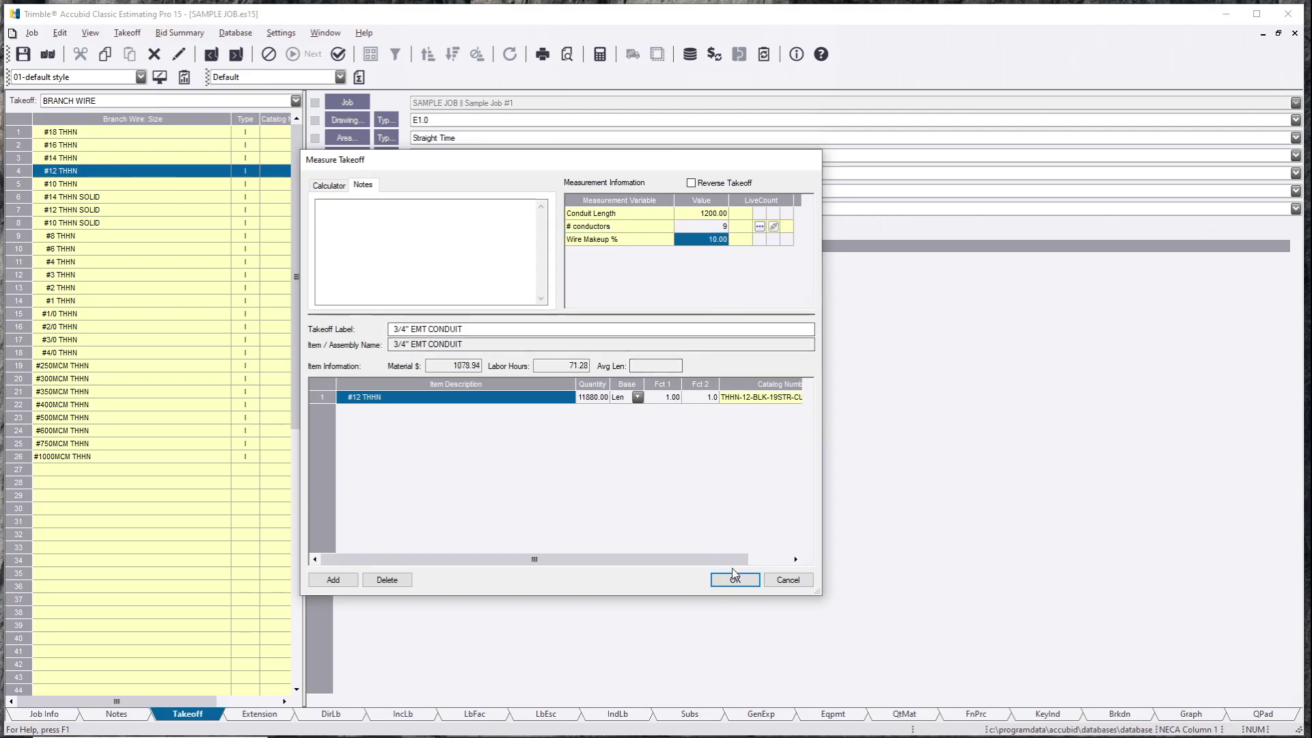
{"action": "left_click", "coordinate": [734, 579]}
{"action": "right_click", "coordinate": [478, 473]}
{"action": "left_click", "coordinate": [513, 524]}
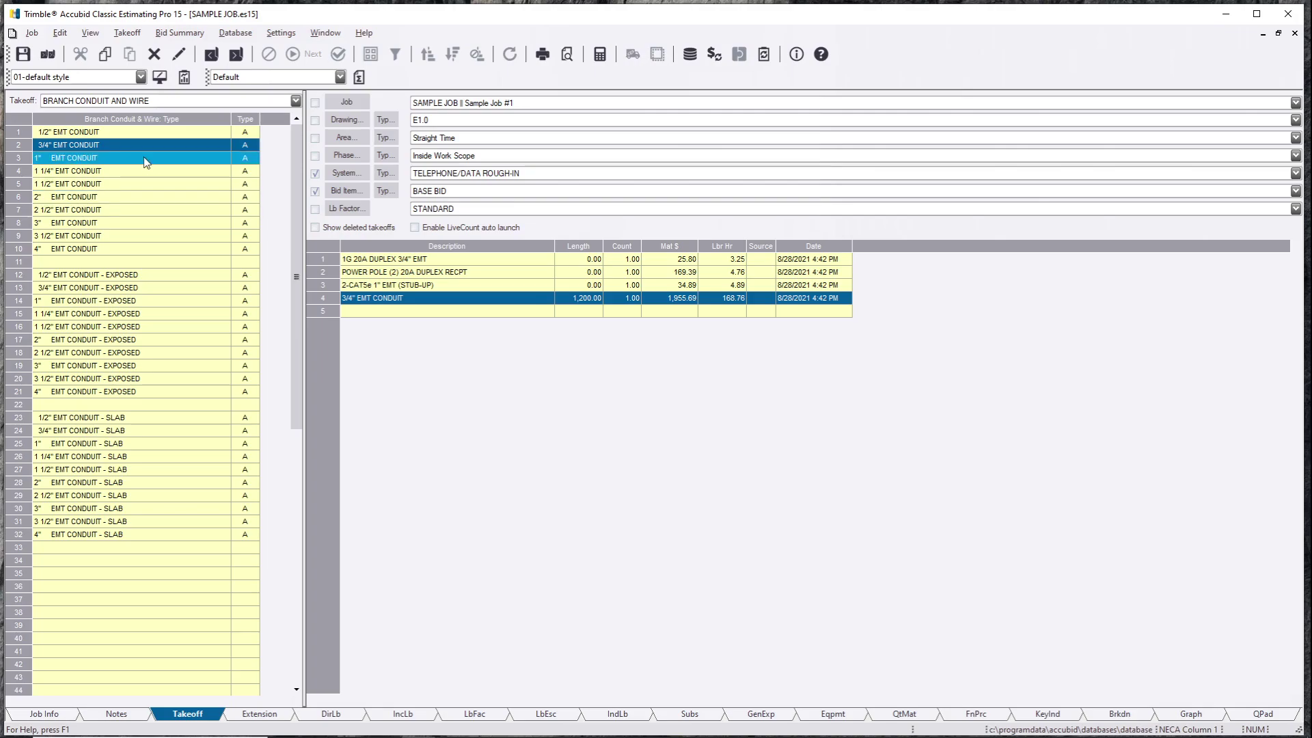
Switch to the job's Extension sheet.
{"action": "left_click", "coordinate": [60, 33]}
{"action": "left_click", "coordinate": [623, 693]}
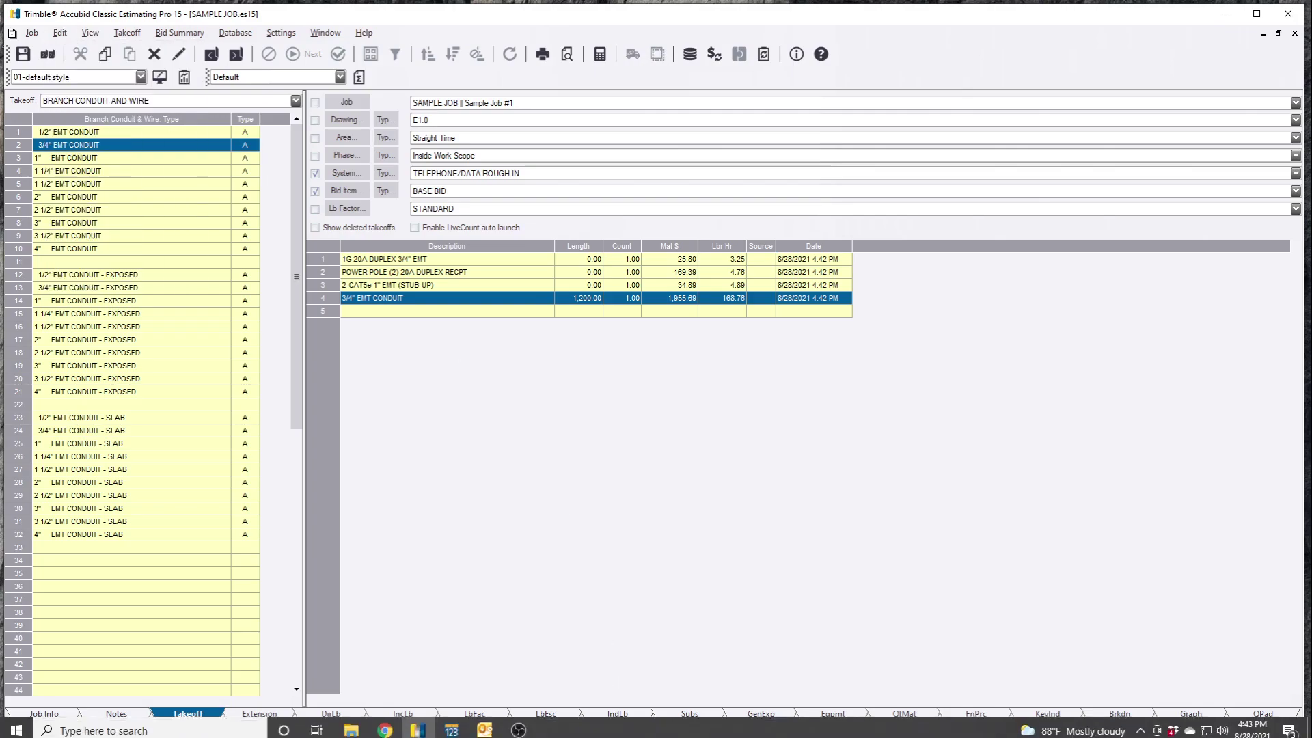
{"action": "left_click", "coordinate": [277, 714]}
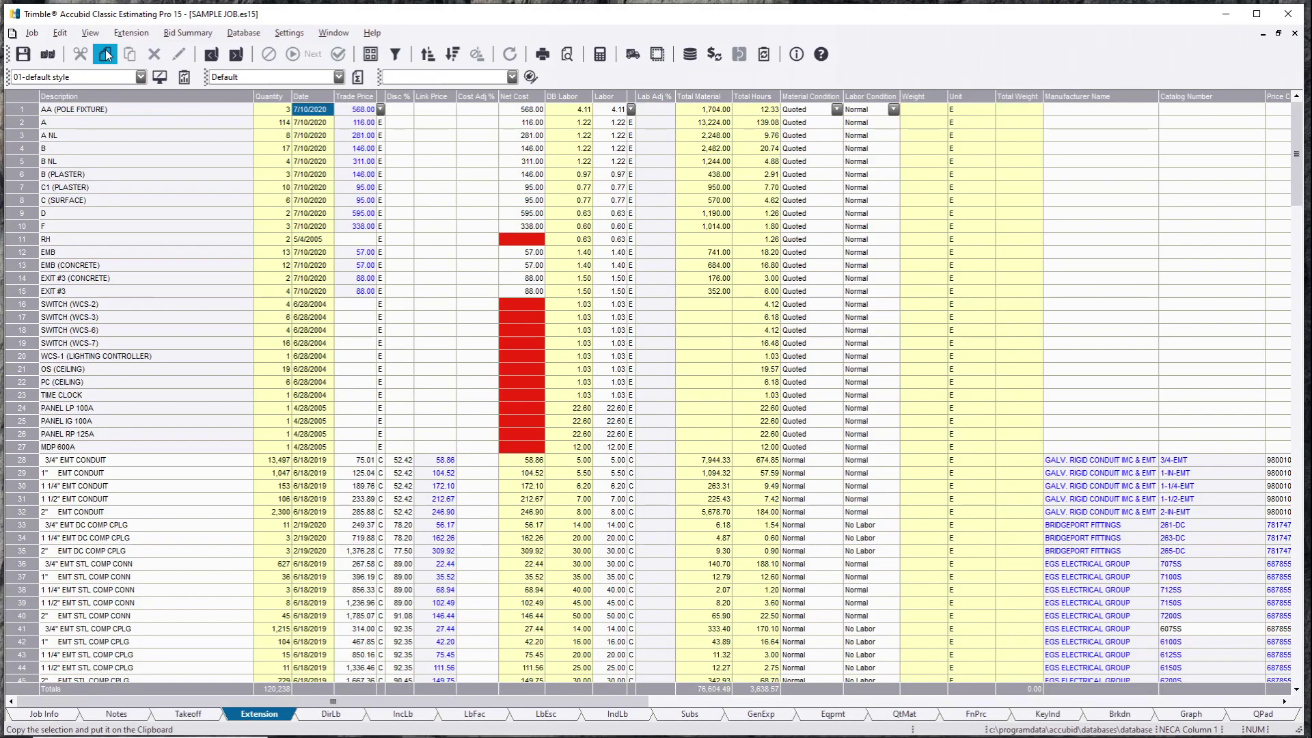
Review the Extension labor column options, keeping NECA Column 1.
{"action": "left_click", "coordinate": [132, 33]}
{"action": "left_click", "coordinate": [190, 160]}
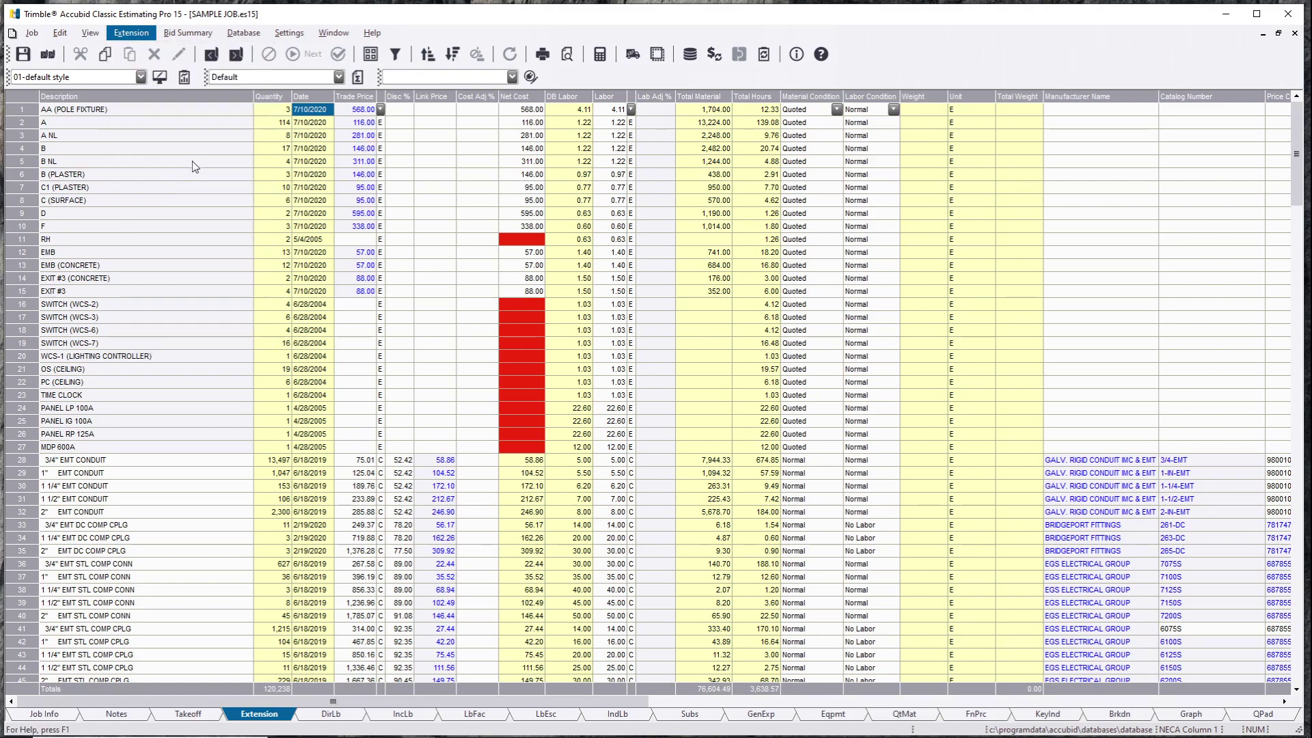
{"action": "left_click_drag", "start_coordinate": [644, 325], "coordinate": [434, 318]}
{"action": "left_click", "coordinate": [419, 355]}
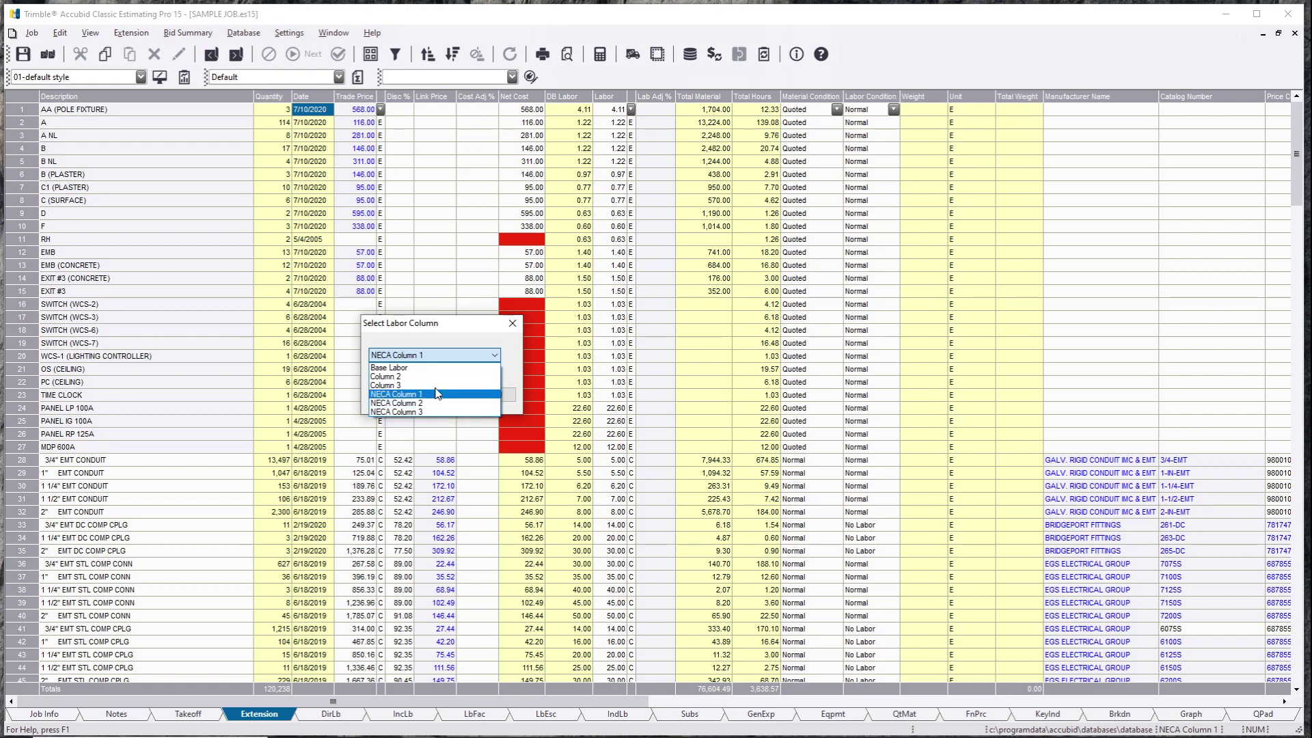
{"action": "left_click", "coordinate": [447, 334]}
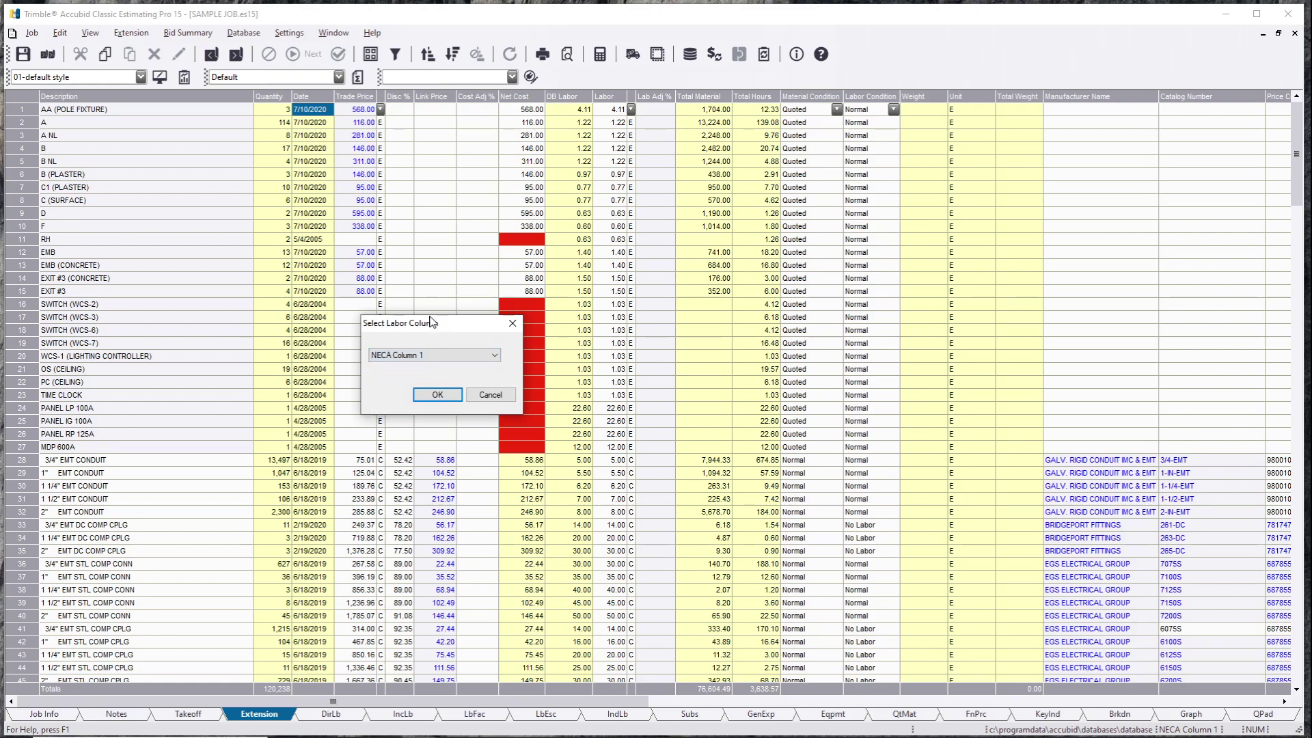
{"action": "left_click", "coordinate": [432, 356]}
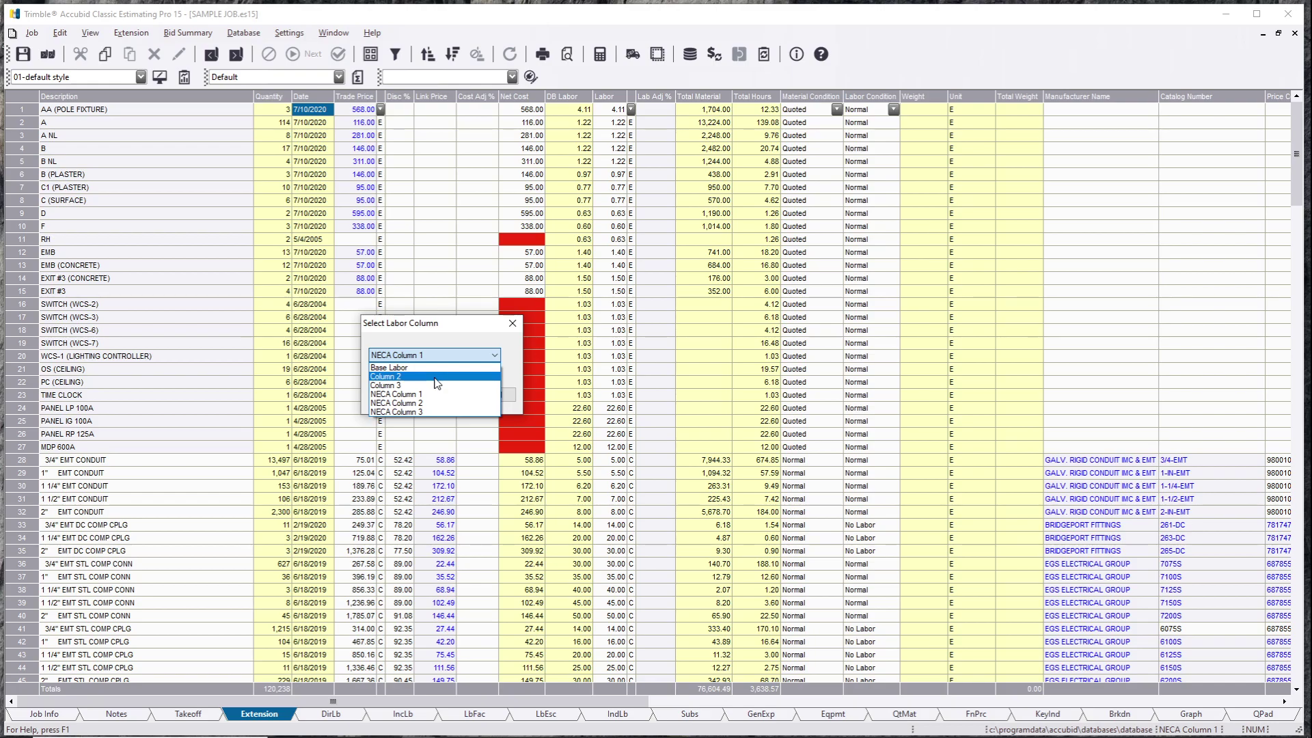
{"action": "left_click", "coordinate": [427, 333]}
Close the labor column chooser unchanged and return to Takeoff, where 3/4" EMT CONDUIT shows 168.76 hours.
{"action": "left_click", "coordinate": [498, 398]}
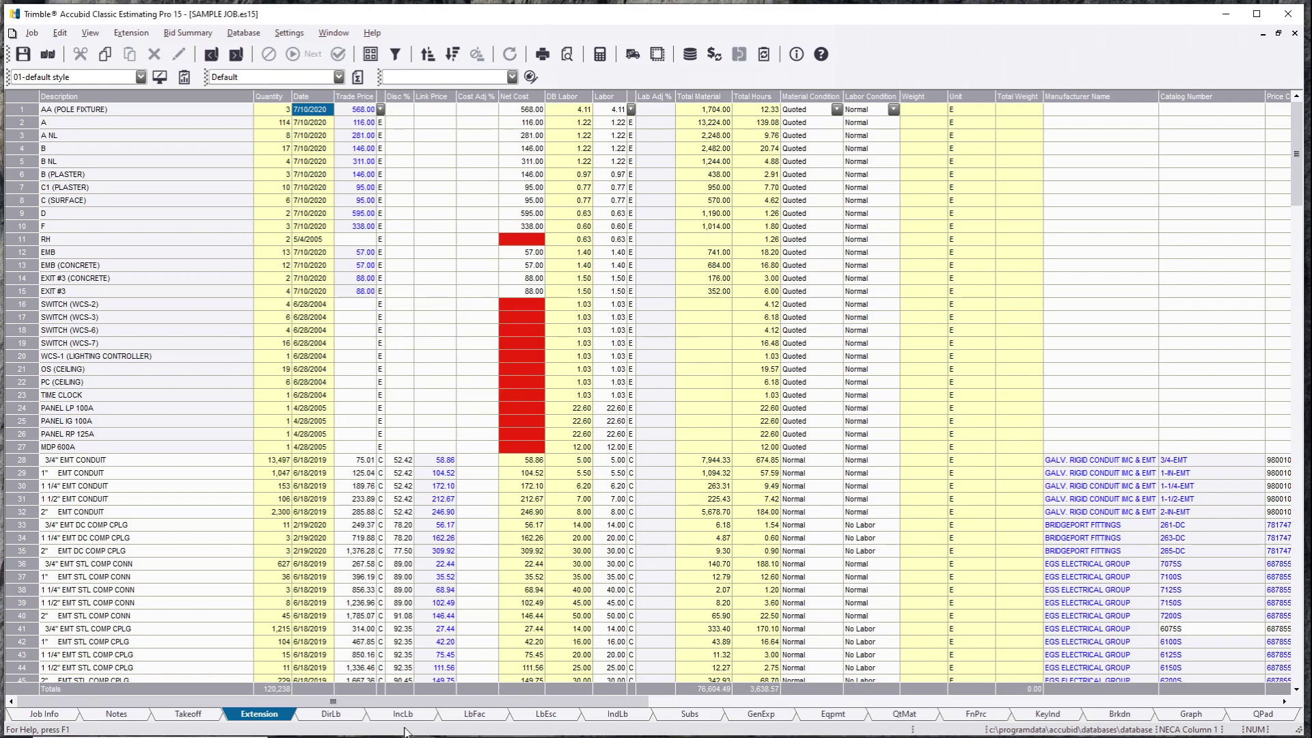
{"action": "left_click", "coordinate": [194, 715]}
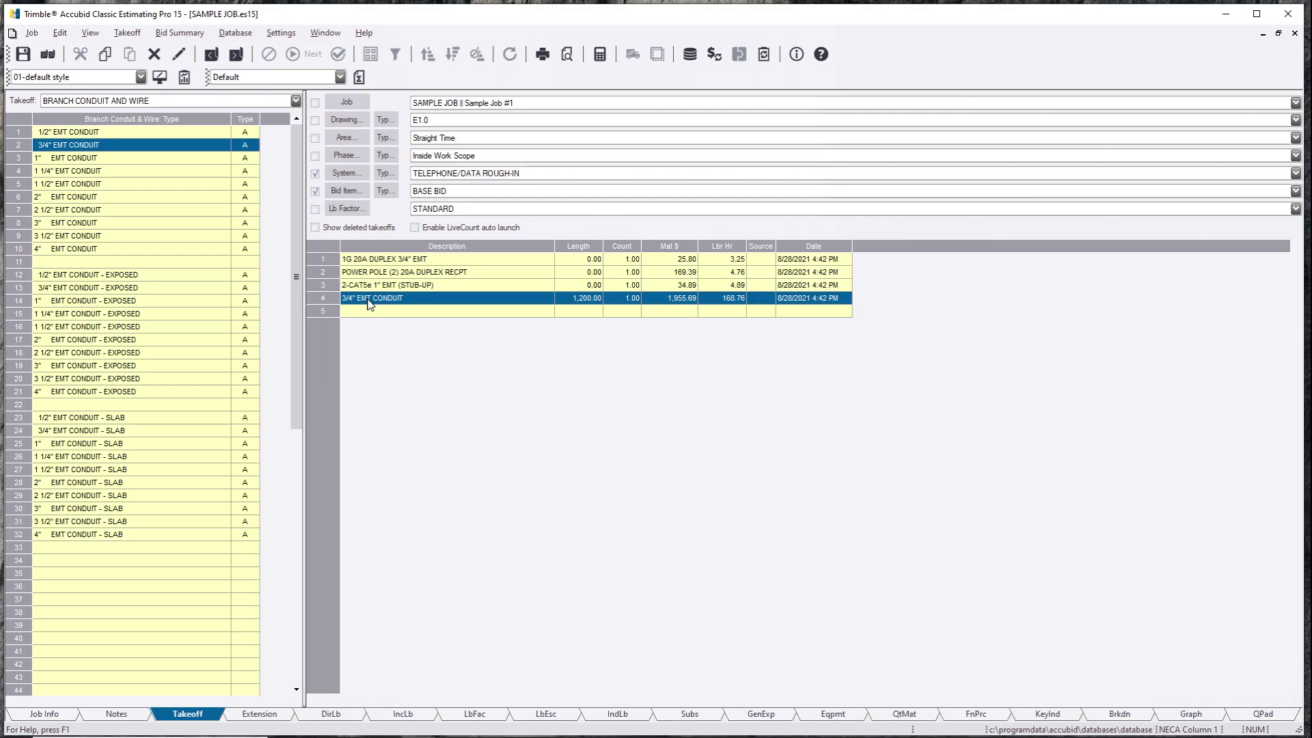
Open the Labor Modify factor table, move it up-left and enlarge it to show more rows.
{"action": "left_click", "coordinate": [348, 210]}
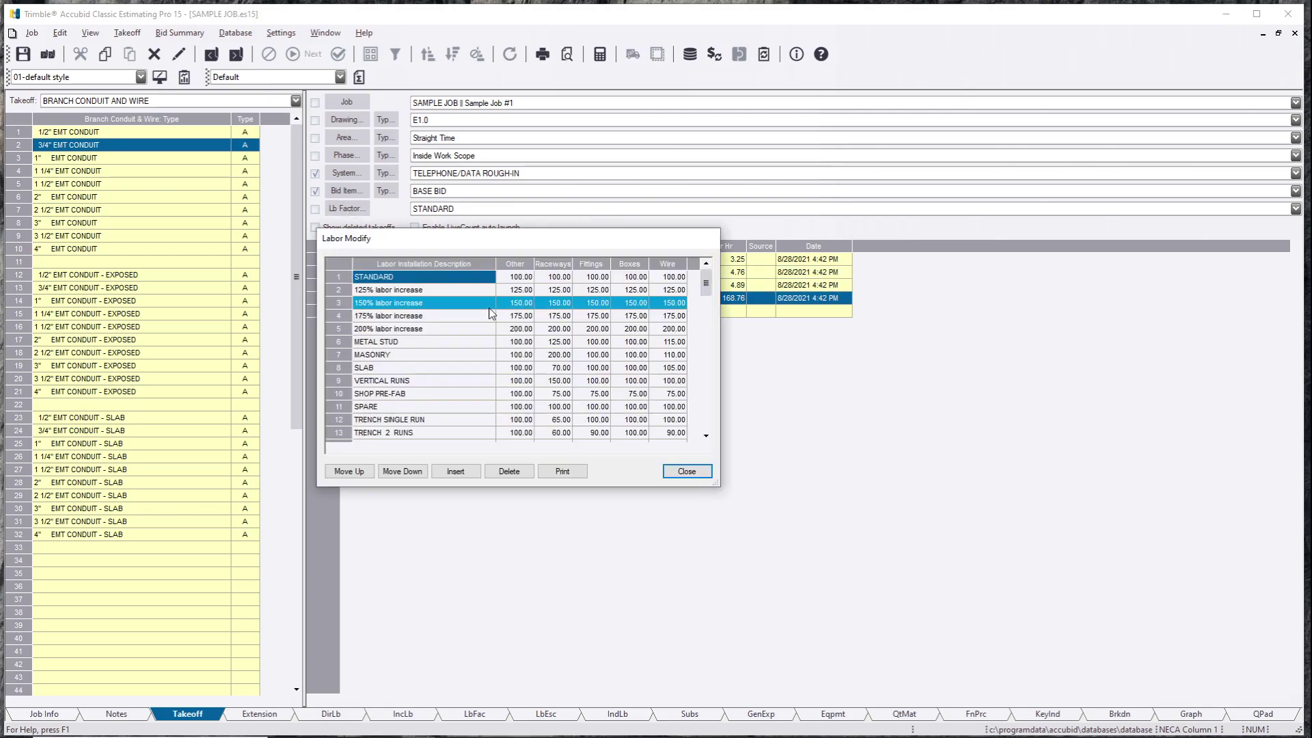
{"action": "left_click_drag", "start_coordinate": [510, 247], "coordinate": [443, 232]}
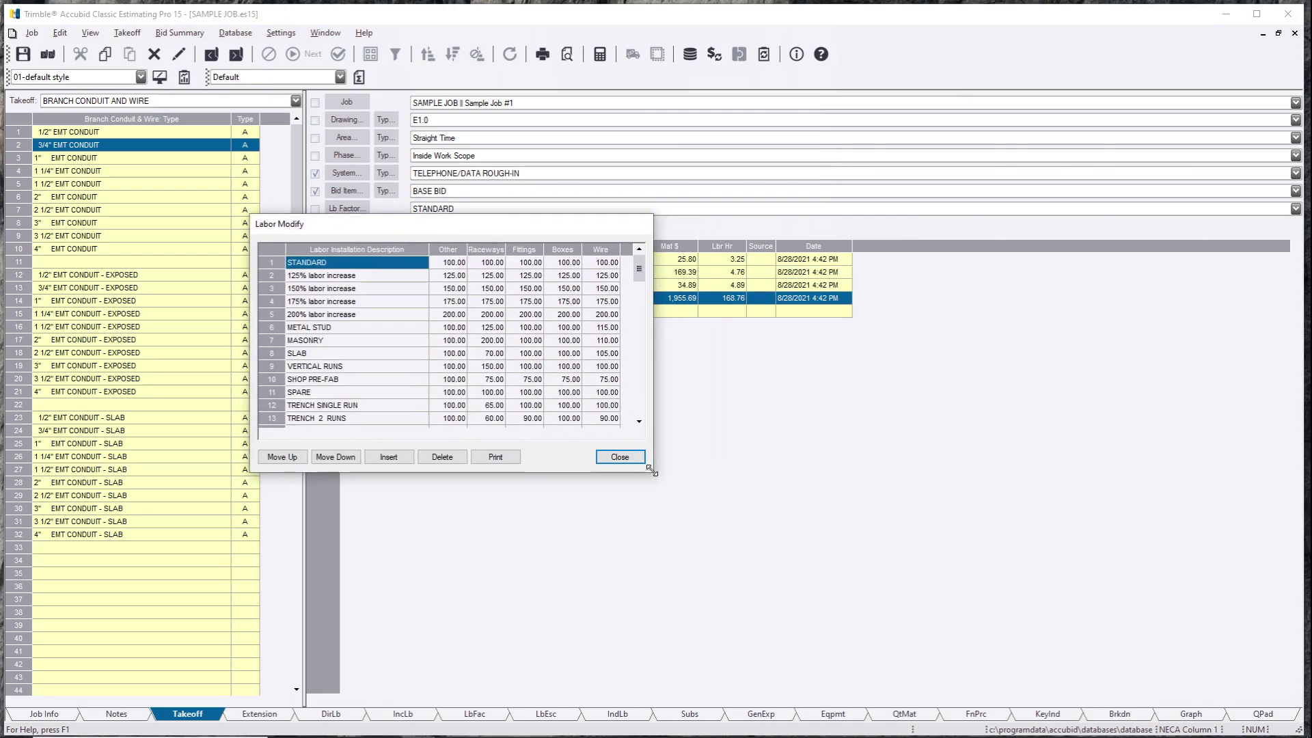
{"action": "left_click_drag", "start_coordinate": [651, 471], "coordinate": [826, 597]}
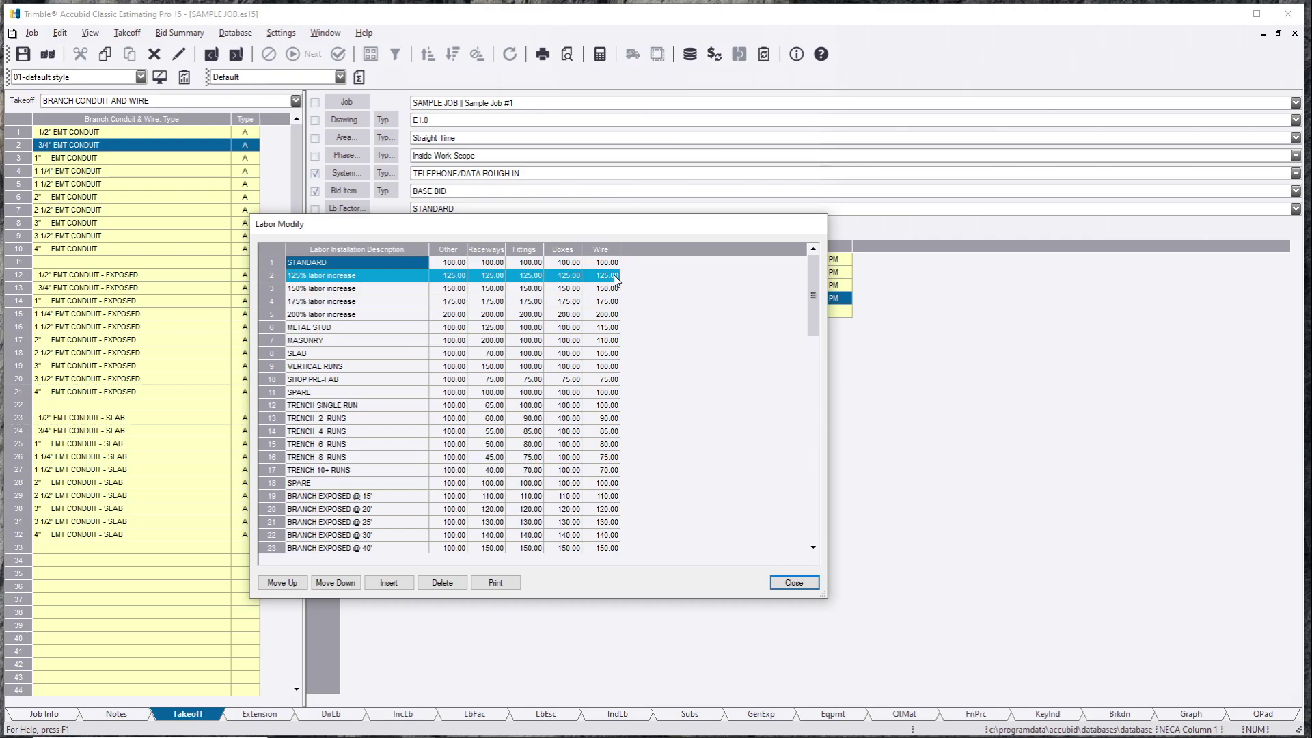
Go to the end of the labor factor list and select empty row 79.
{"action": "scroll", "coordinate": [615, 280], "scroll_direction": "down", "scroll_amount": 15}
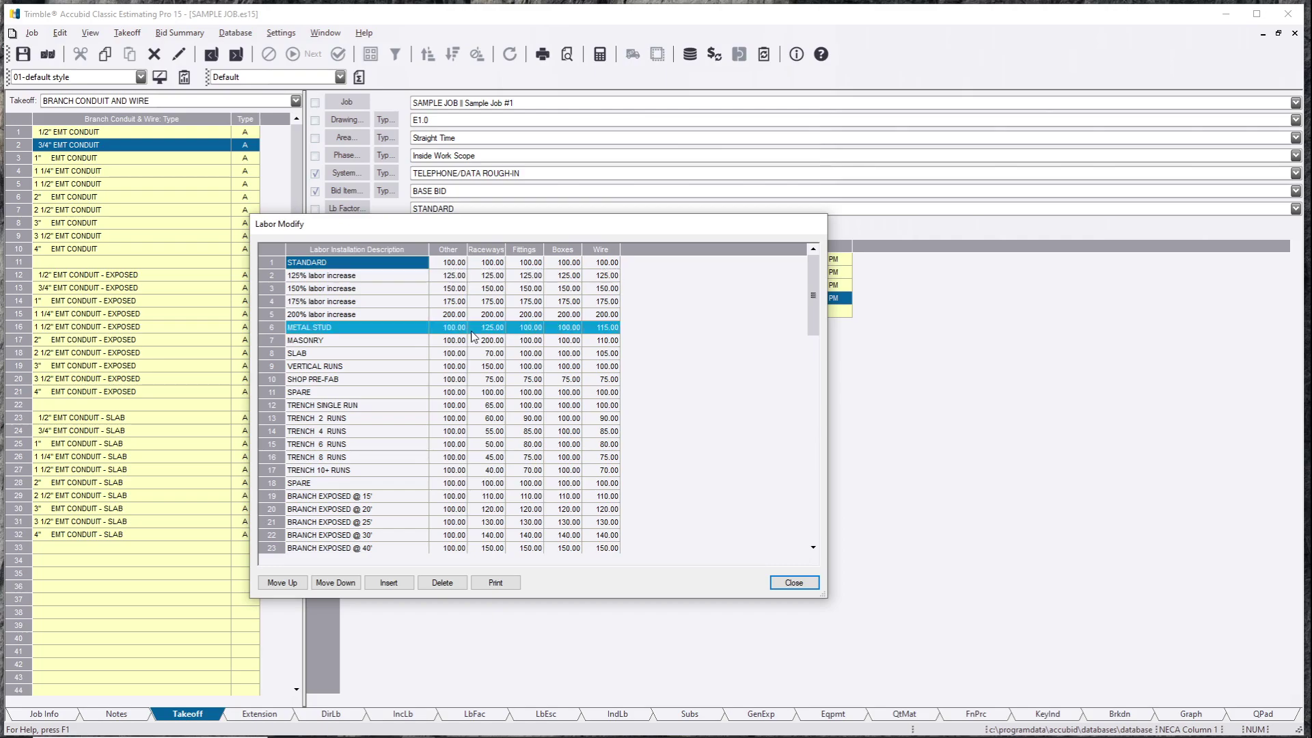
{"action": "left_click", "coordinate": [468, 353]}
{"action": "left_click", "coordinate": [455, 367]}
{"action": "left_click", "coordinate": [415, 522]}
{"action": "left_click", "coordinate": [366, 535]}
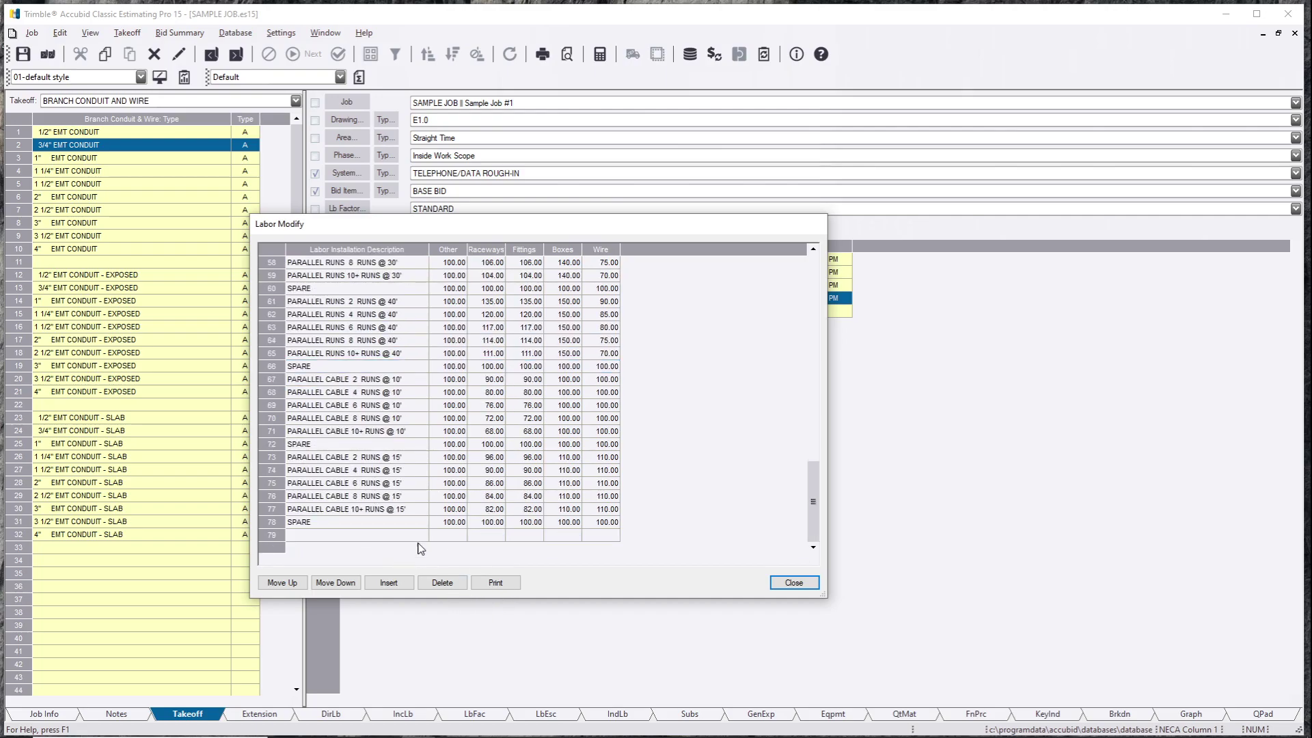
{"action": "left_click", "coordinate": [375, 534]}
{"action": "scroll", "coordinate": [375, 539], "scroll_direction": "up", "scroll_amount": 4}
{"action": "left_click", "coordinate": [384, 523]}
{"action": "scroll", "coordinate": [369, 533], "scroll_direction": "down", "scroll_amount": 4}
{"action": "left_click", "coordinate": [365, 535]}
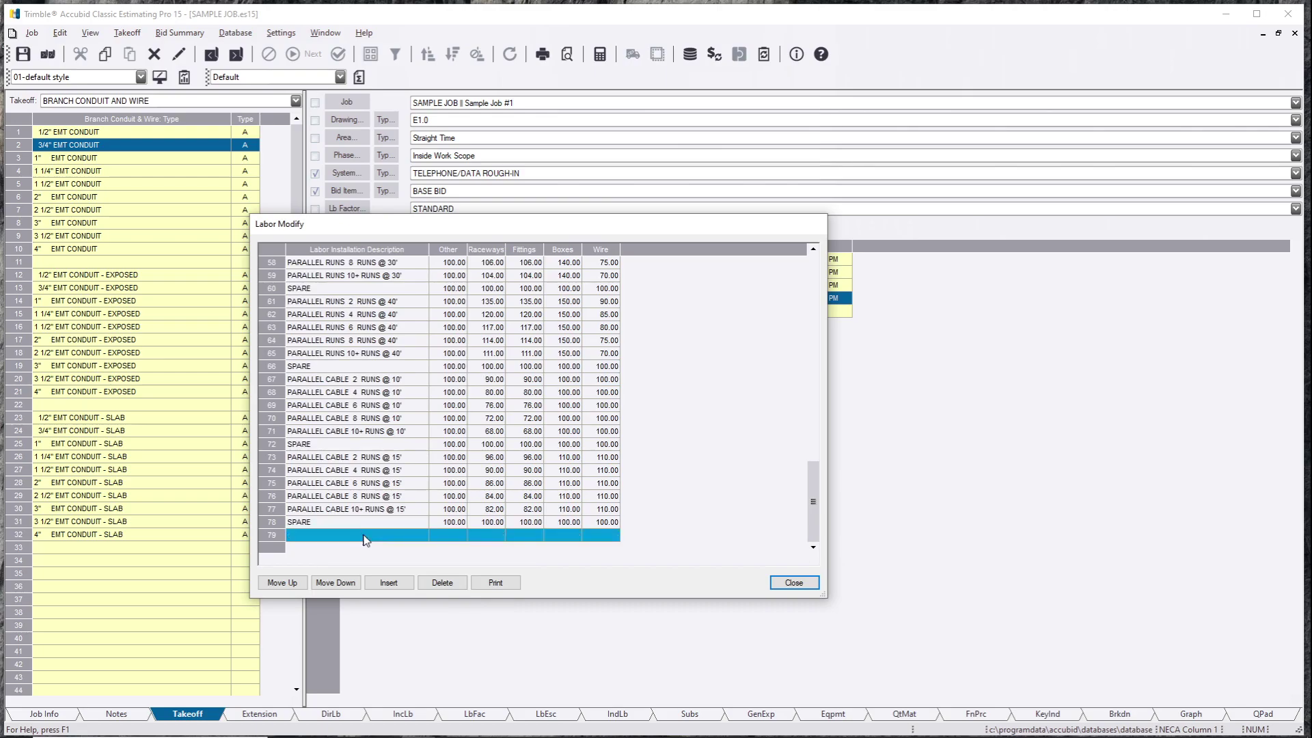
{"action": "left_click", "coordinate": [364, 535]}
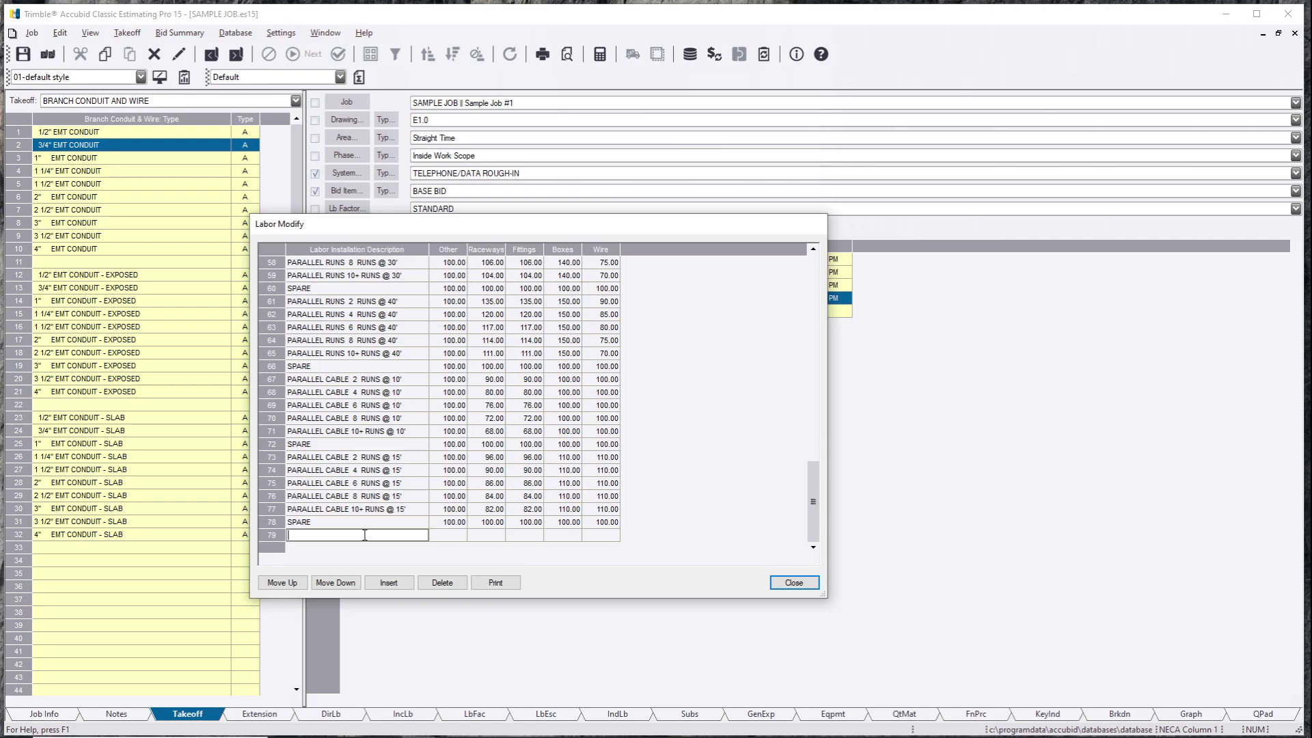
Name the new row 79 labor factor 'HVAC DUCT'.
{"action": "type", "text": "hva"}
{"action": "key", "text": "BackSpace"}
{"action": "key", "text": "BackSpace"}
{"action": "key", "text": "BackSpace"}
{"action": "type", "text": "HAVE D"}
{"action": "type", "text": "UC"}
{"action": "key", "text": "BackSpace"}
{"action": "key", "text": "BackSpace"}
{"action": "type", "text": "UCT"}
{"action": "left_click", "coordinate": [309, 535]}
{"action": "key", "text": "BackSpace"}
{"action": "key", "text": "BackSpace"}
{"action": "key", "text": "BackSpace"}
{"action": "type", "text": "VAC"}
{"action": "key", "text": "Return"}
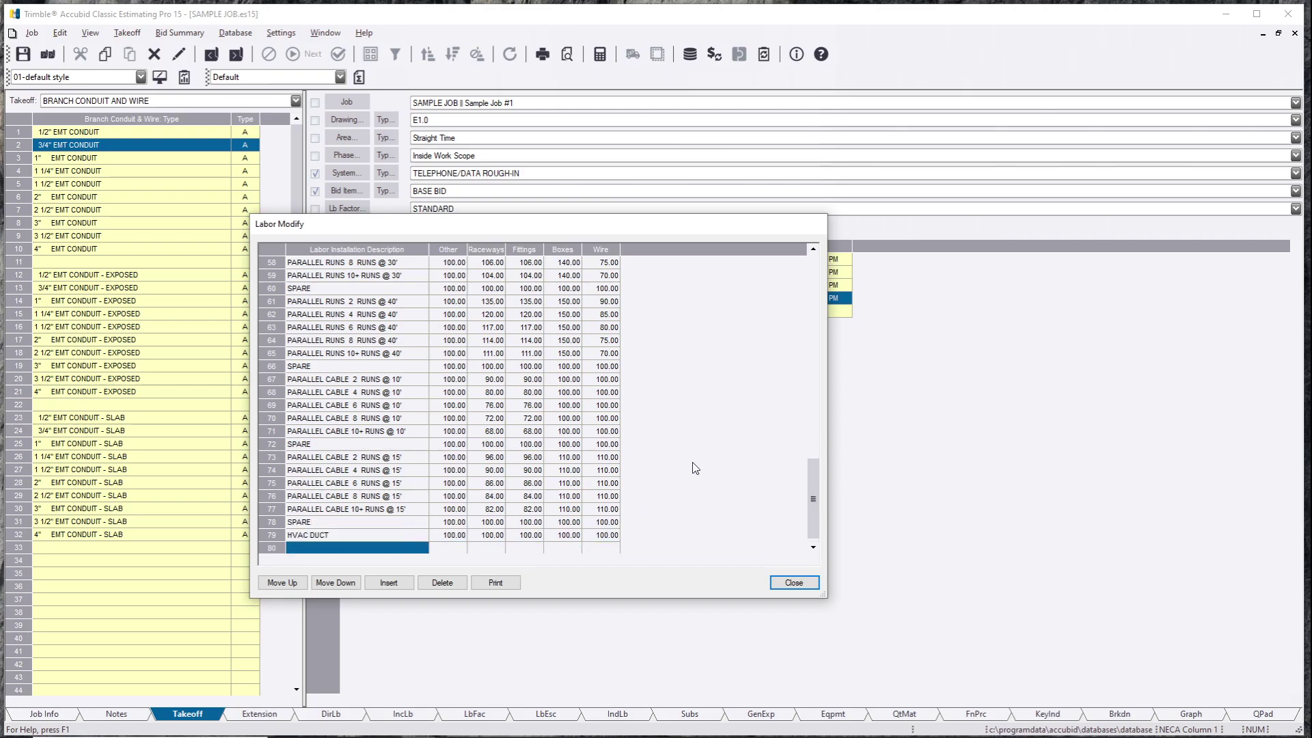
Set the HVAC DUCT Raceways factor to 130.
{"action": "left_click", "coordinate": [491, 535]}
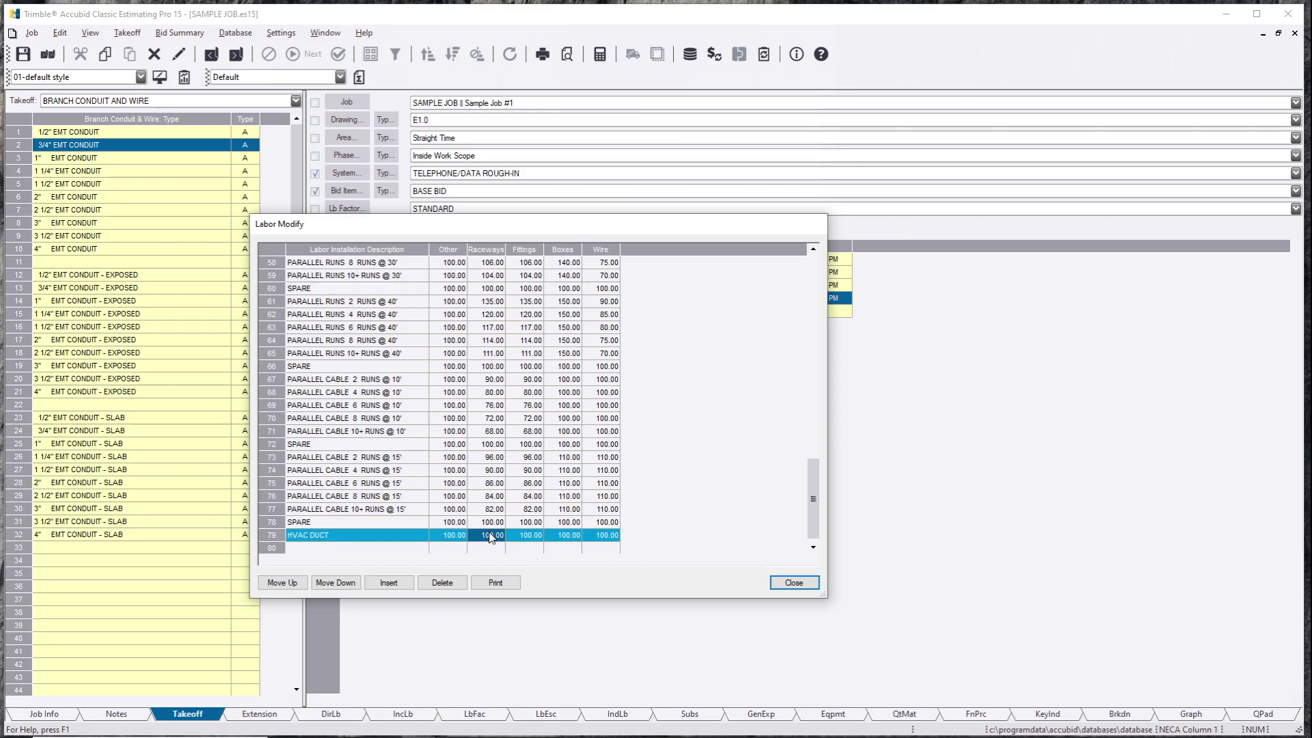
{"action": "type", "text": "30"}
{"action": "key", "text": "Return"}
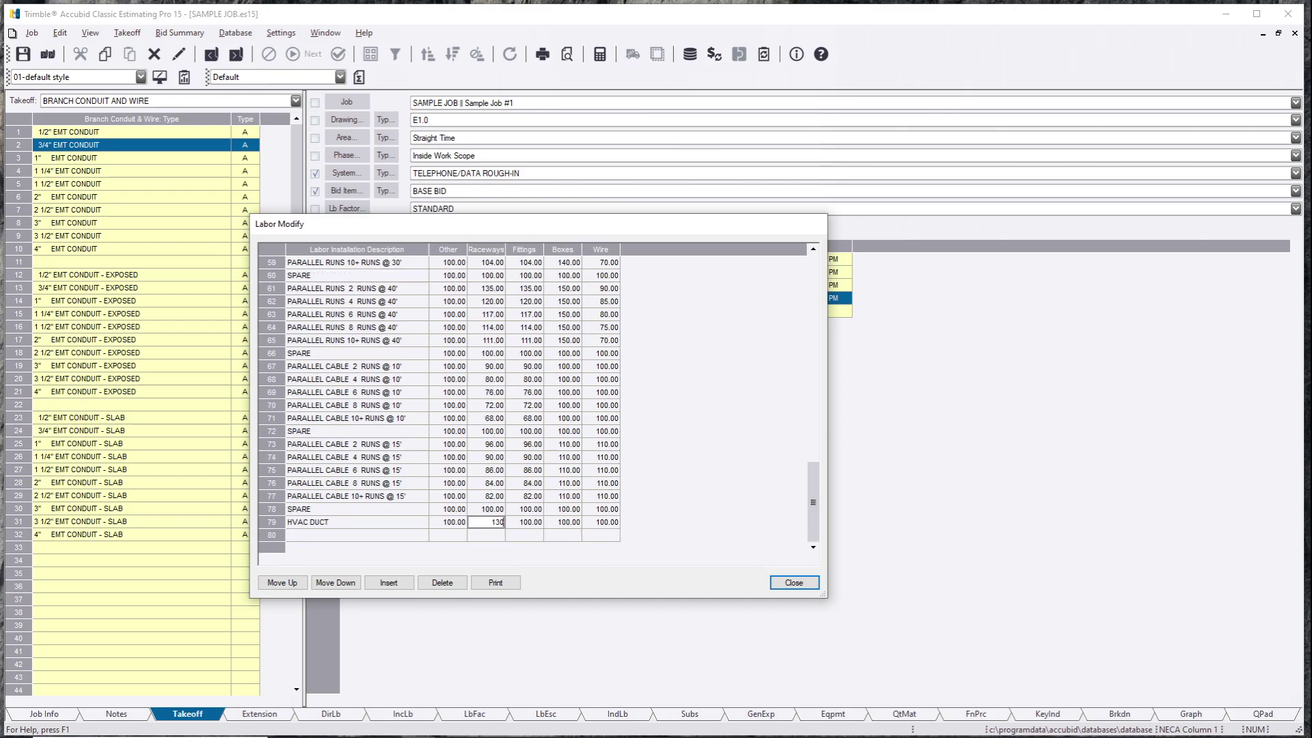
{"action": "key", "text": "Return"}
{"action": "key", "text": "Down"}
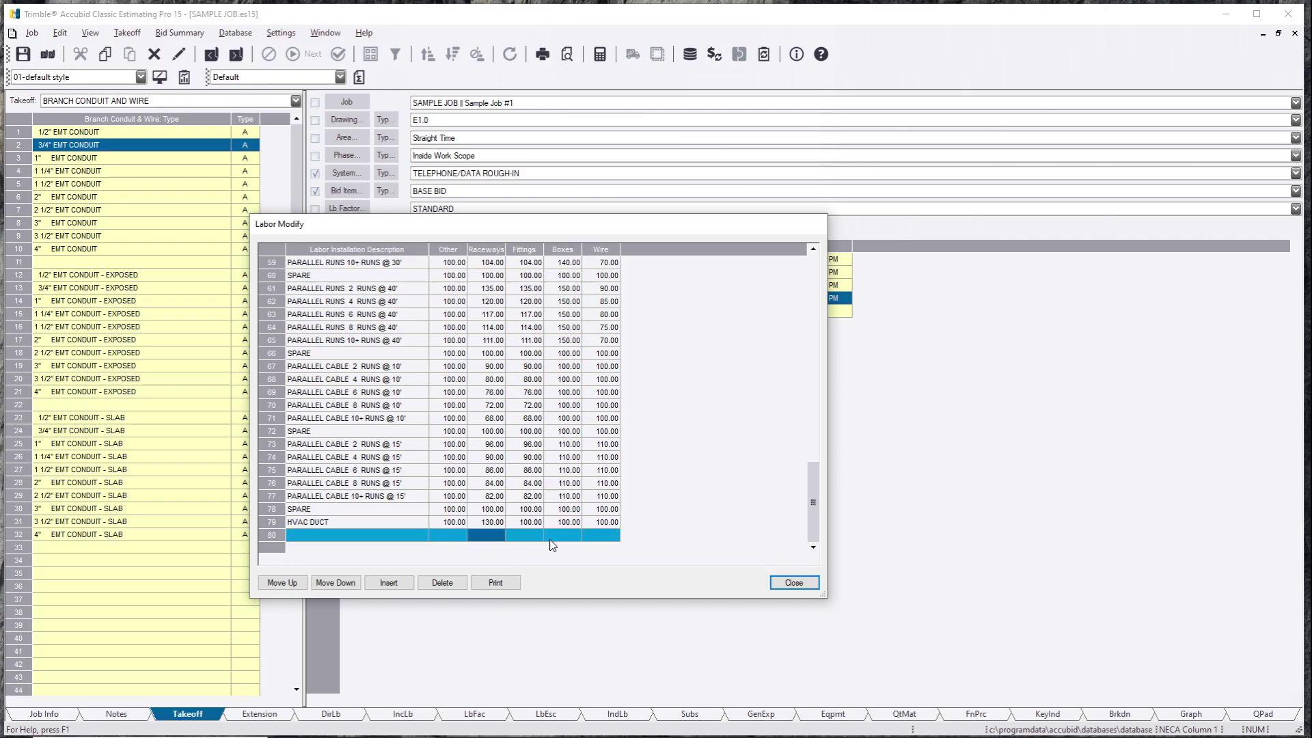
{"action": "left_click", "coordinate": [540, 537]}
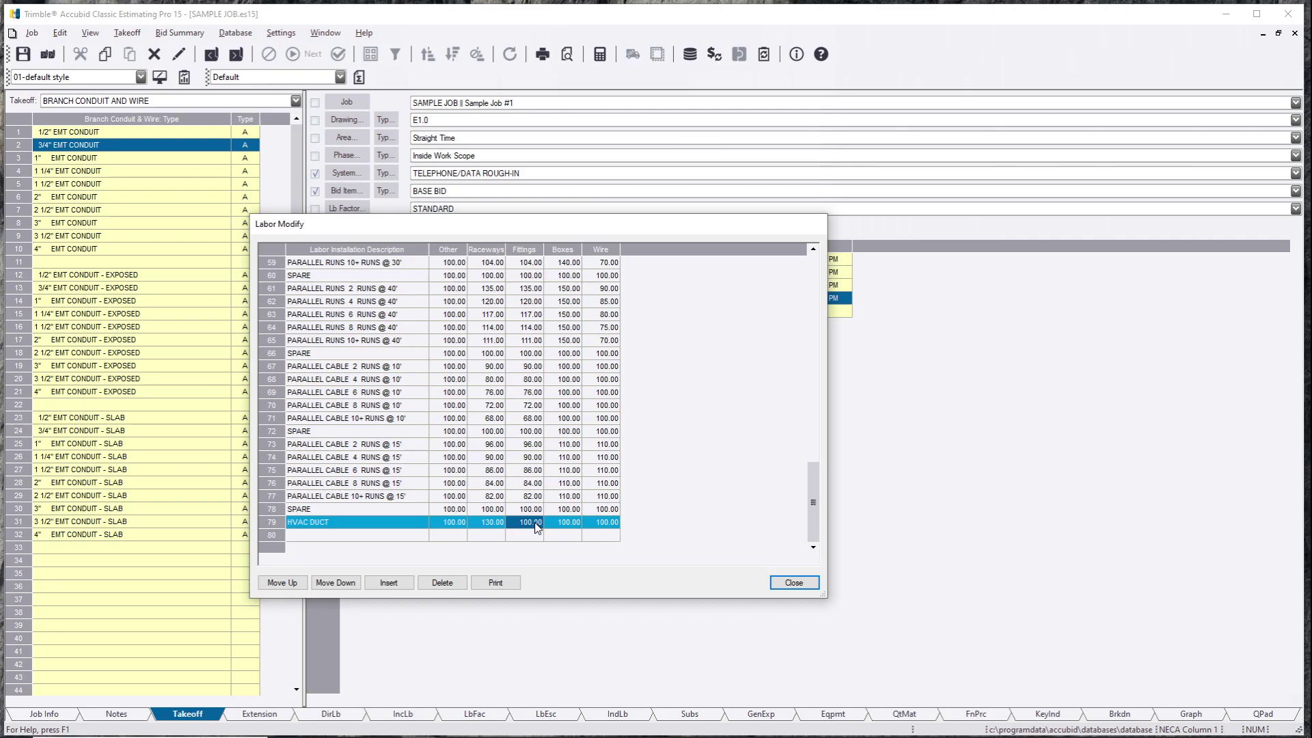
Set HVAC DUCT Boxes and Wire factors to 110 each and close the table.
{"action": "left_click", "coordinate": [565, 524]}
{"action": "type", "text": "110"}
{"action": "key", "text": "Return"}
{"action": "type", "text": "110"}
{"action": "key", "text": "Return"}
{"action": "left_click_drag", "start_coordinate": [666, 226], "coordinate": [599, 189]}
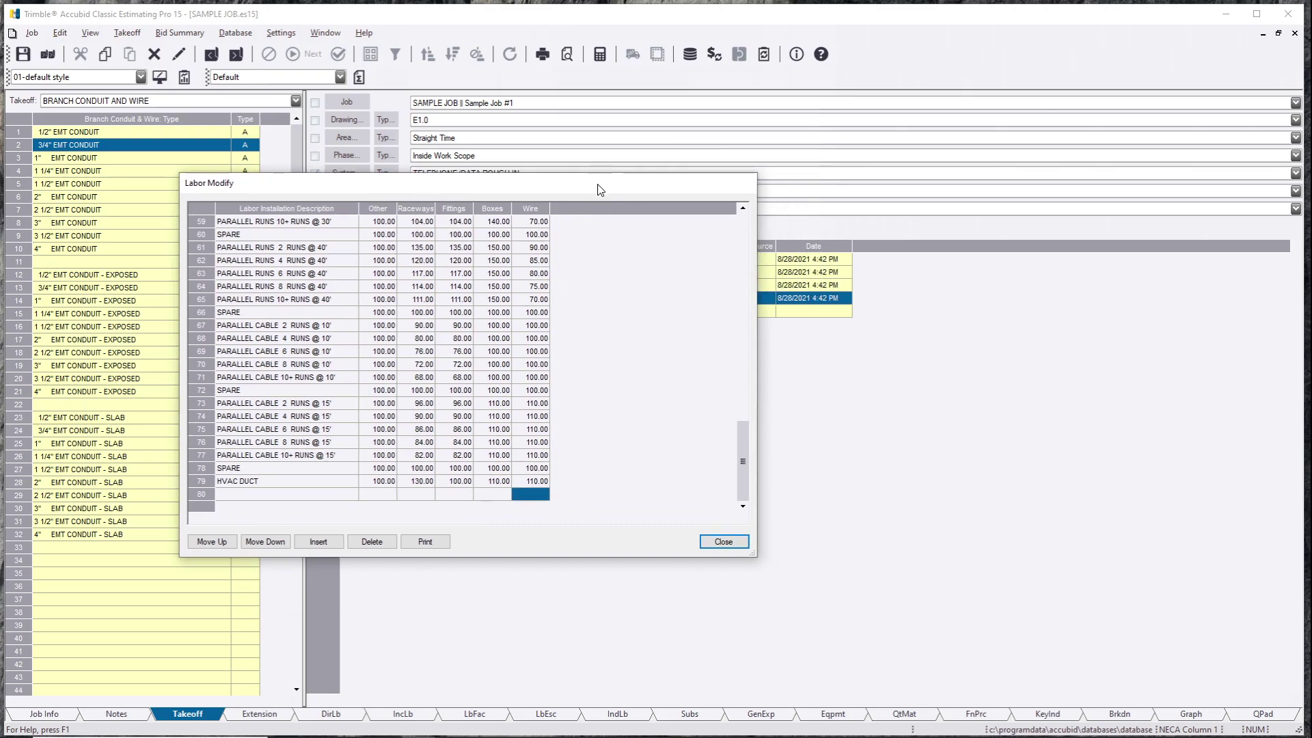
{"action": "left_click", "coordinate": [723, 541]}
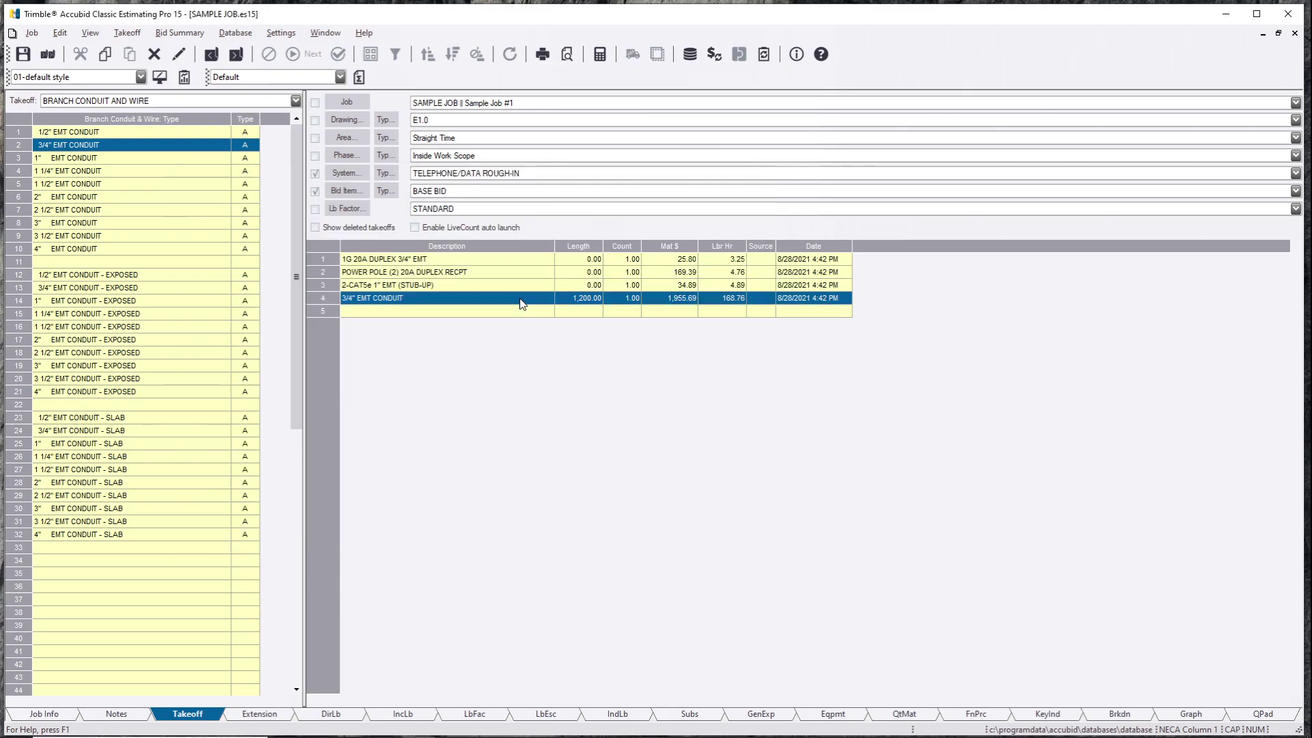
Change the 3/4" EMT CONDUIT breakdown to the HVAC DUCT labor factor, giving 199.11 hours.
{"action": "right_click", "coordinate": [393, 301]}
{"action": "left_click", "coordinate": [444, 469]}
{"action": "left_click", "coordinate": [594, 438]}
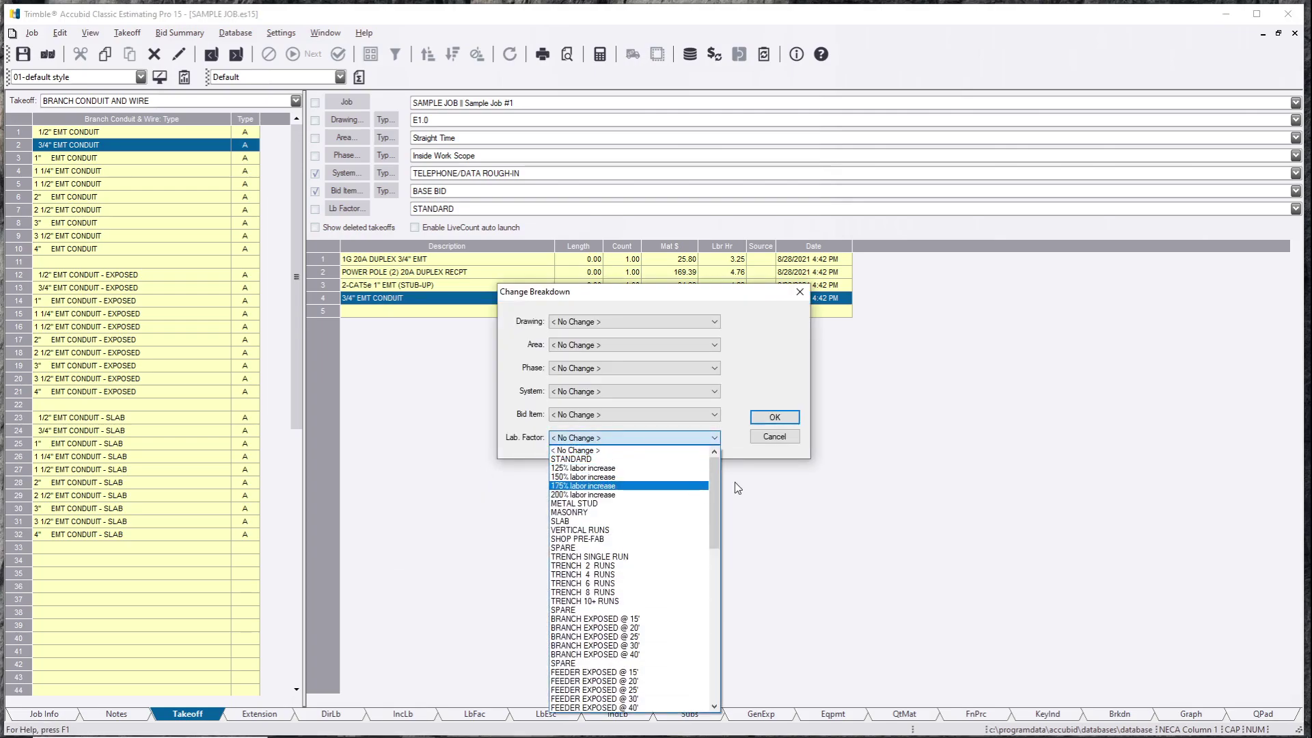
{"action": "left_click_drag", "start_coordinate": [716, 470], "coordinate": [715, 620]}
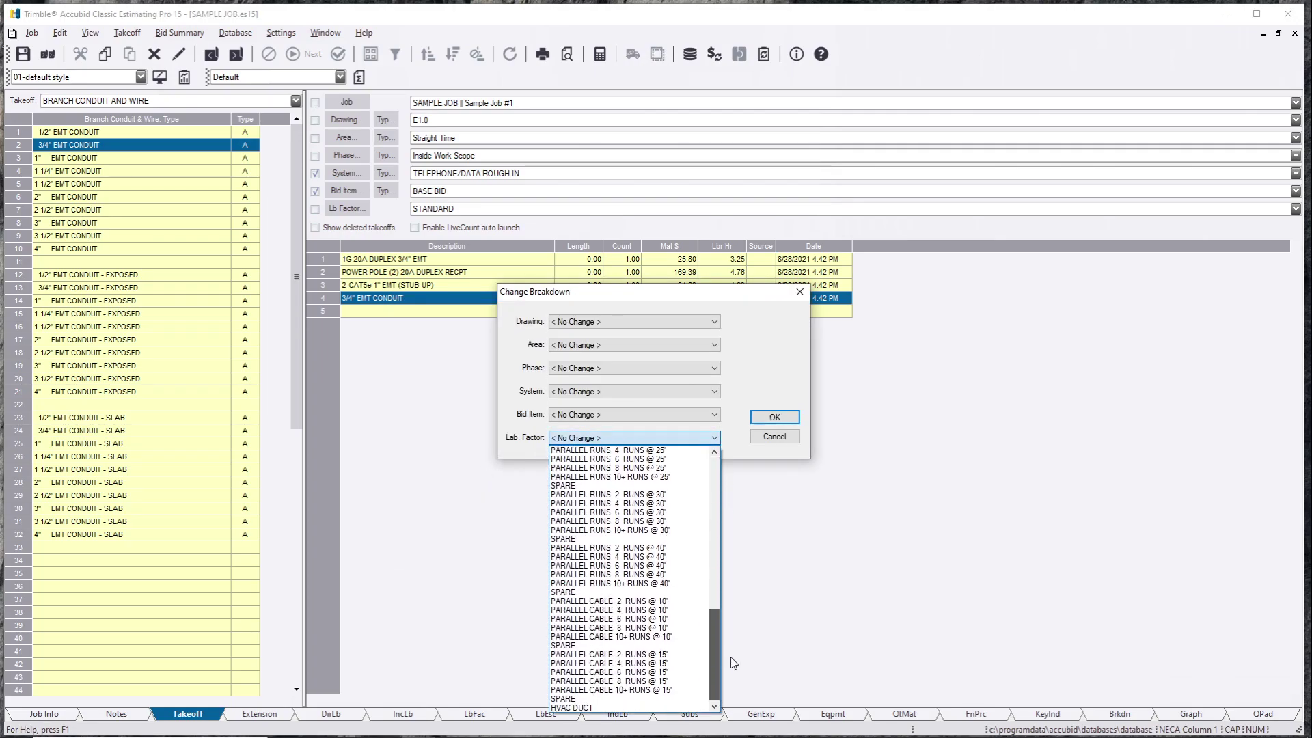
{"action": "left_click", "coordinate": [604, 708]}
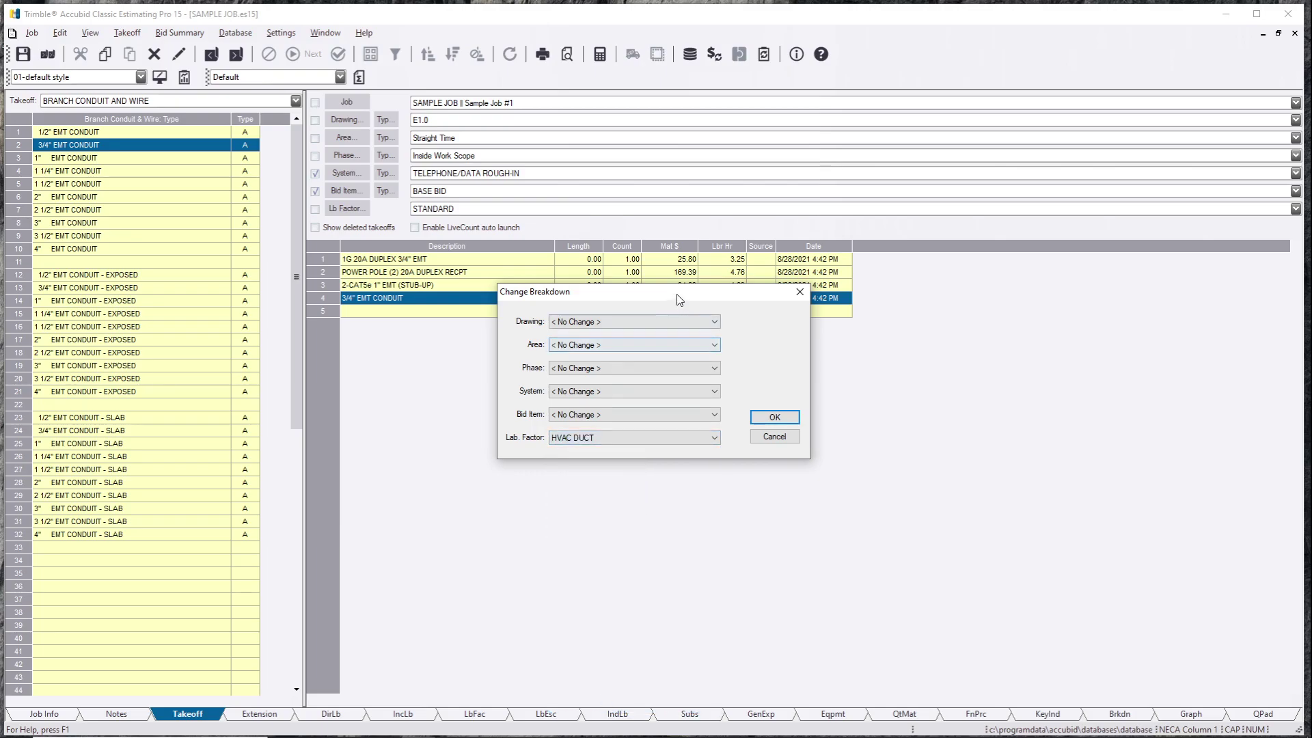
{"action": "left_click_drag", "start_coordinate": [679, 299], "coordinate": [681, 325]}
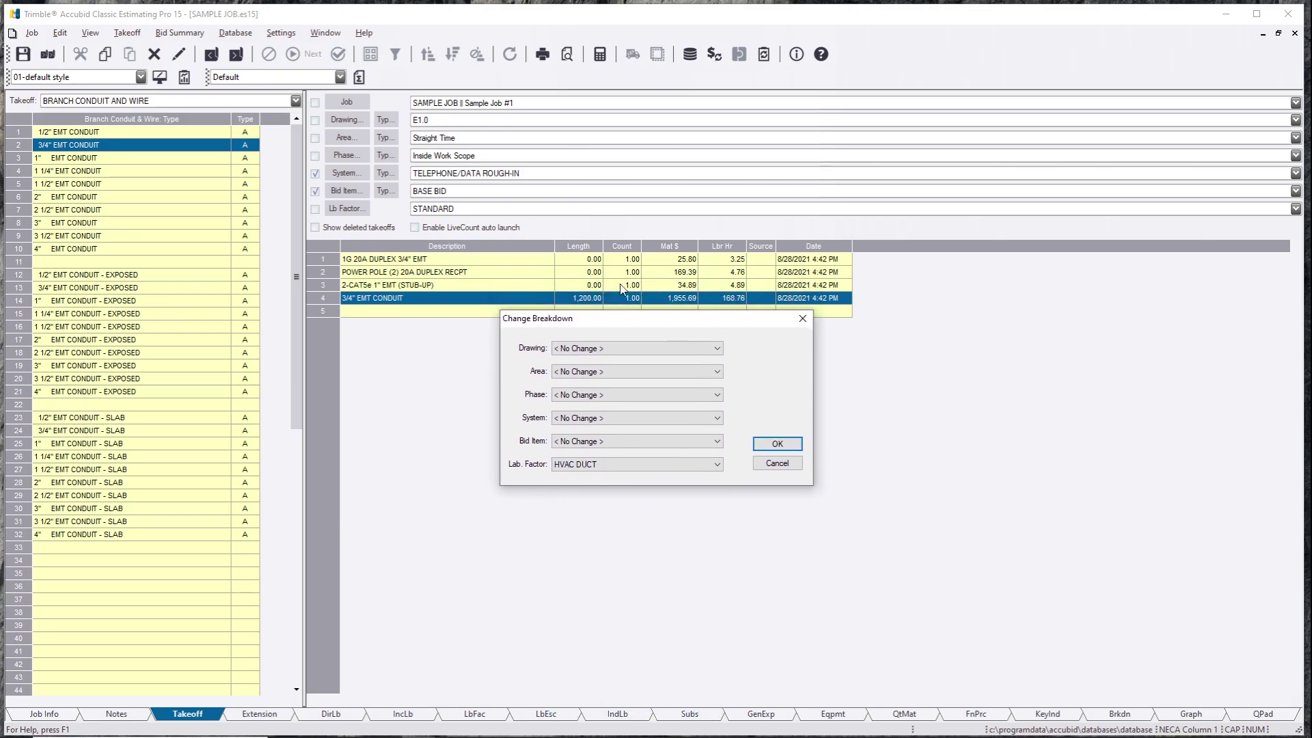
{"action": "left_click", "coordinate": [777, 445]}
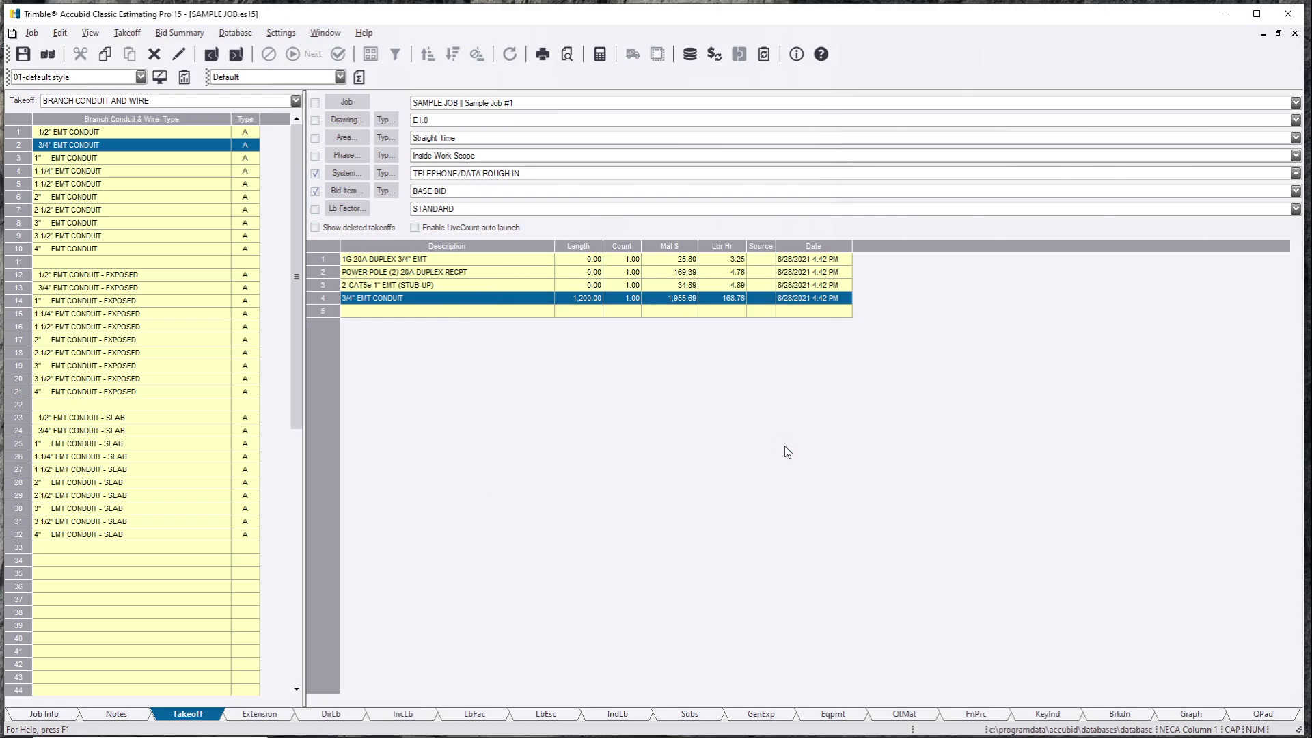
{"action": "left_click", "coordinate": [727, 307]}
{"action": "left_click", "coordinate": [412, 272]}
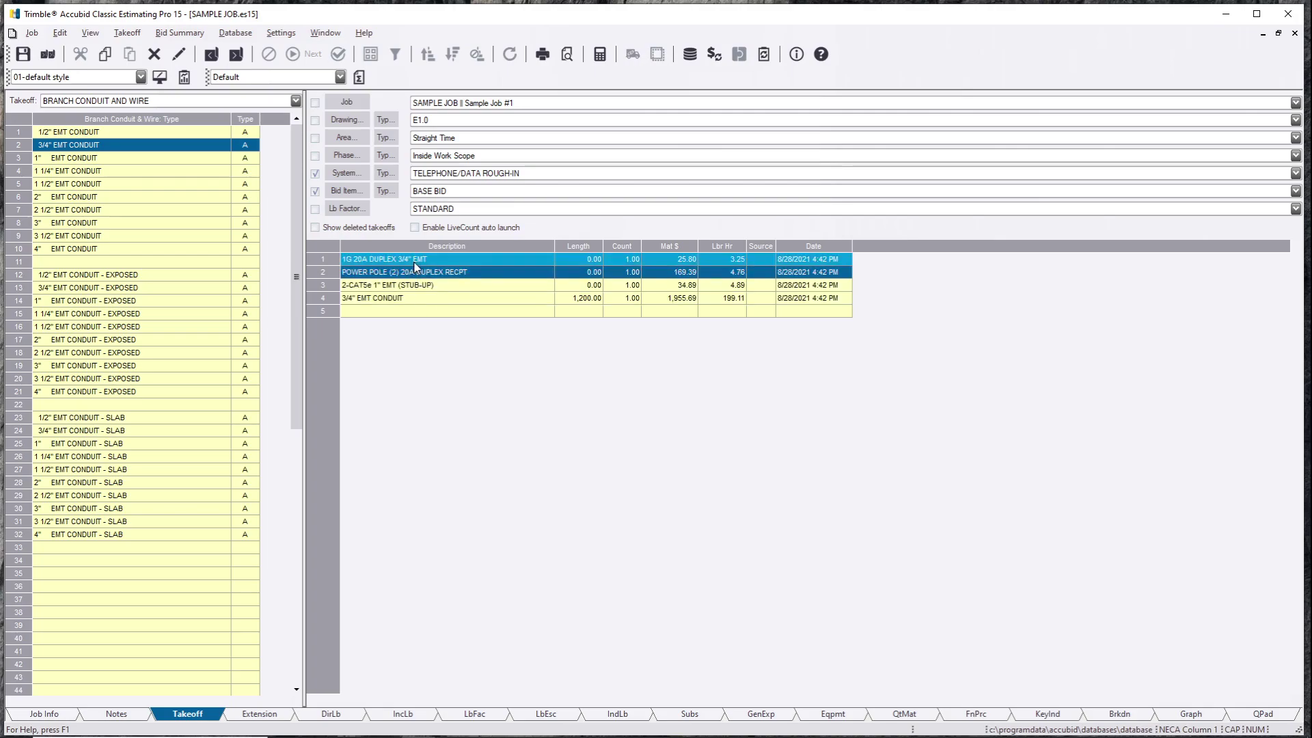
{"action": "left_click", "coordinate": [414, 286]}
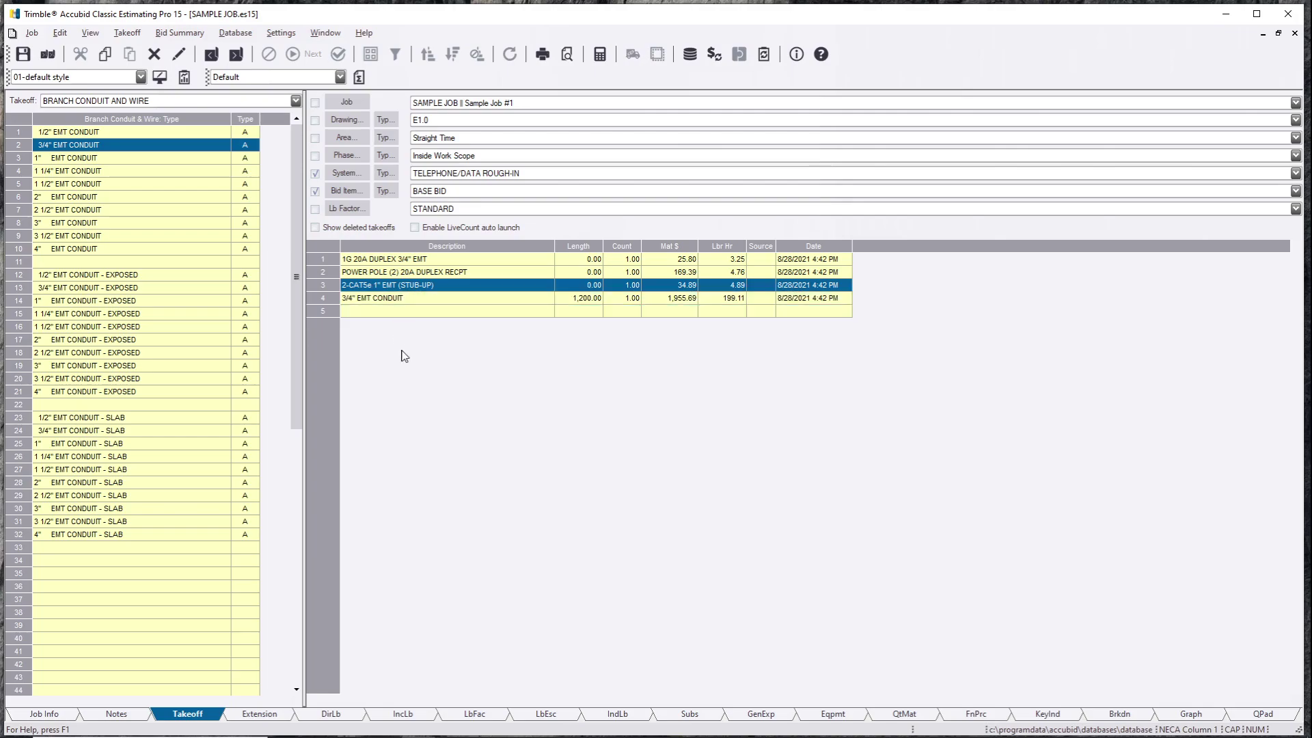
{"action": "mouse_move", "coordinate": [174, 723]}
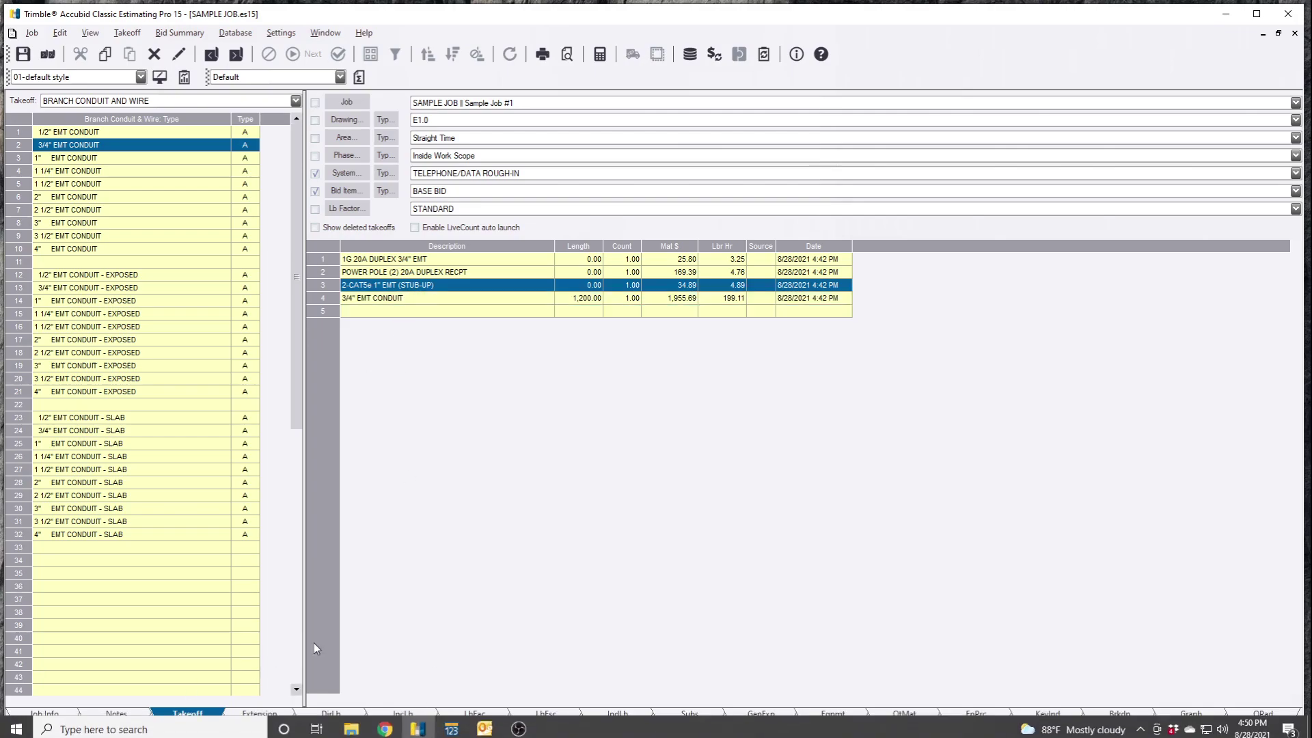
Set the 3/4" EMT CONDUIT labor factor back to STANDARD, then view the Extension sheet.
{"action": "left_click", "coordinate": [403, 298]}
{"action": "right_click", "coordinate": [404, 297]}
{"action": "left_click", "coordinate": [454, 466]}
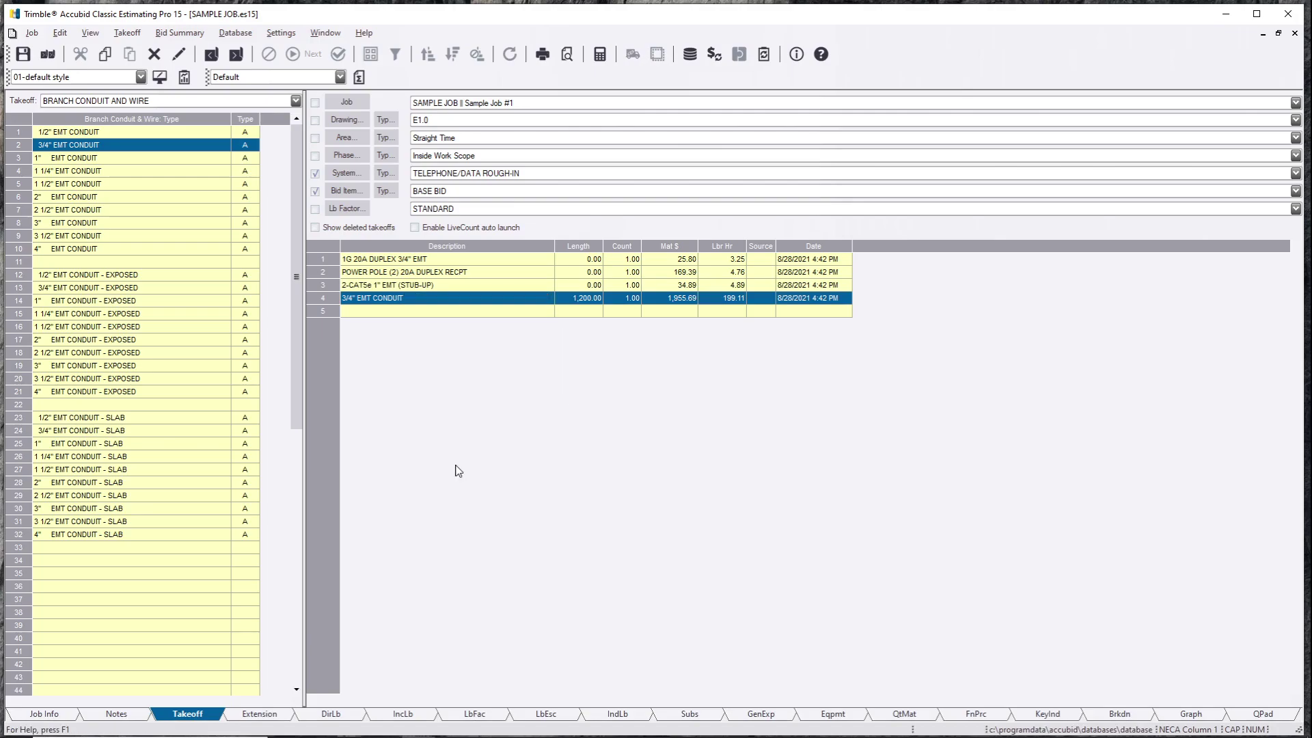
{"action": "left_click", "coordinate": [654, 437]}
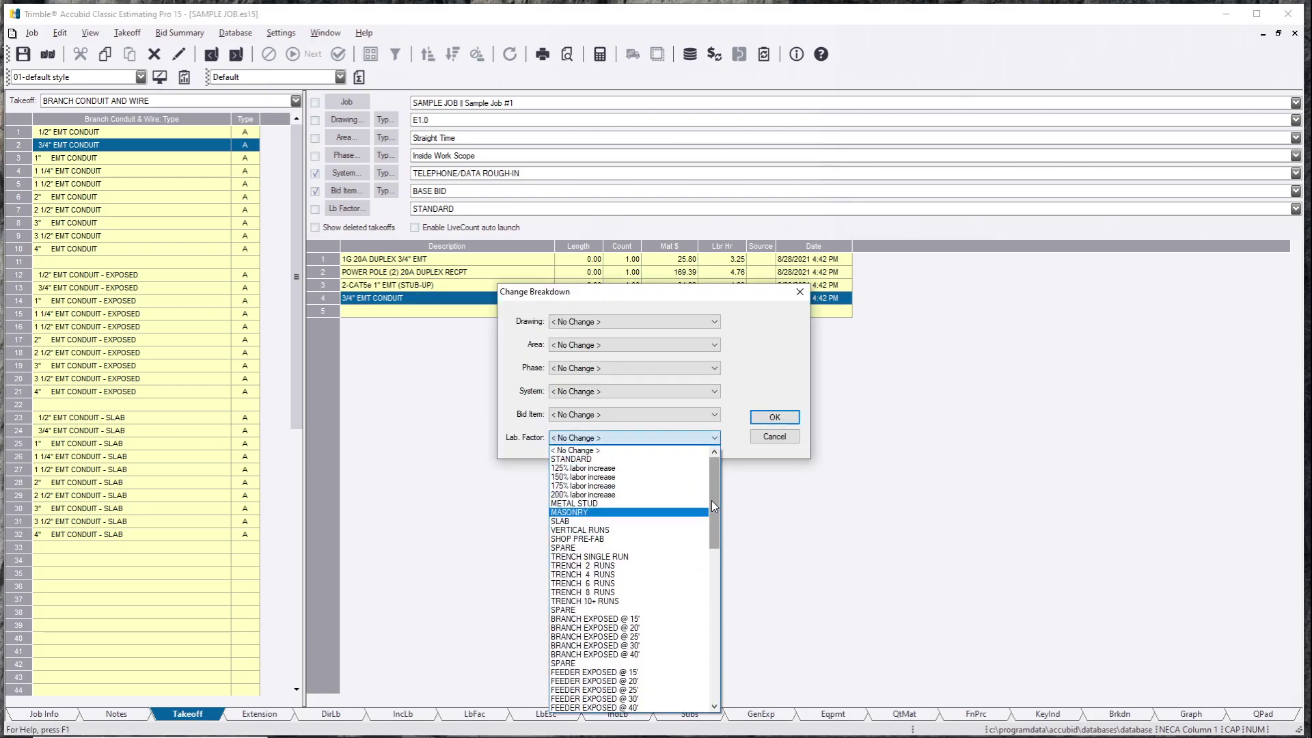
{"action": "left_click", "coordinate": [604, 457]}
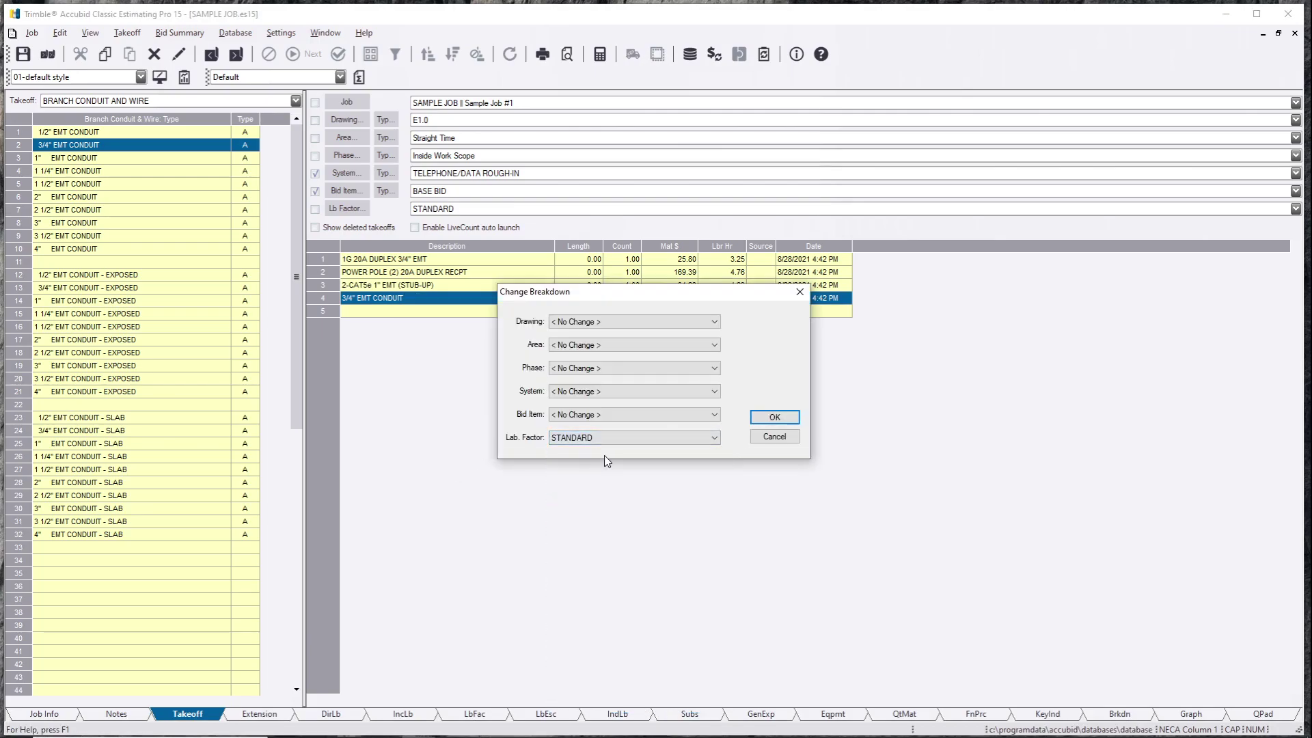
{"action": "left_click", "coordinate": [768, 417]}
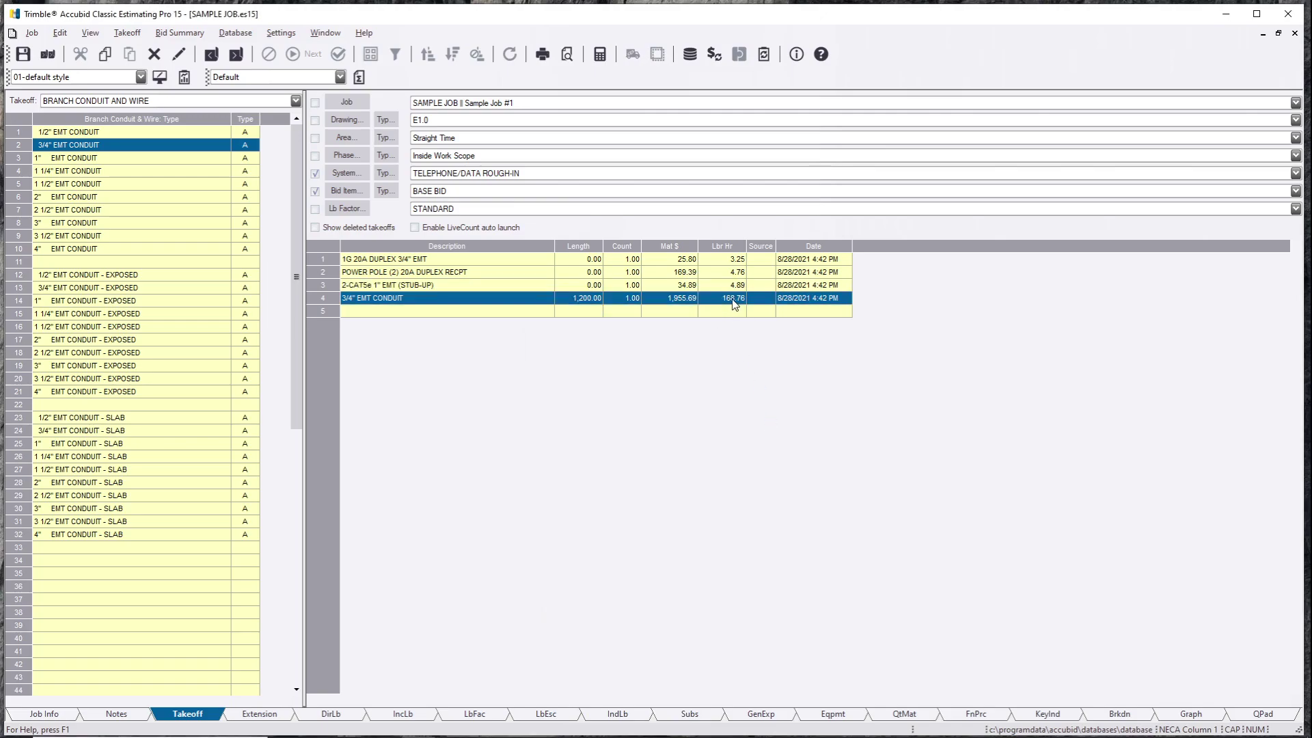
{"action": "left_click", "coordinate": [253, 715]}
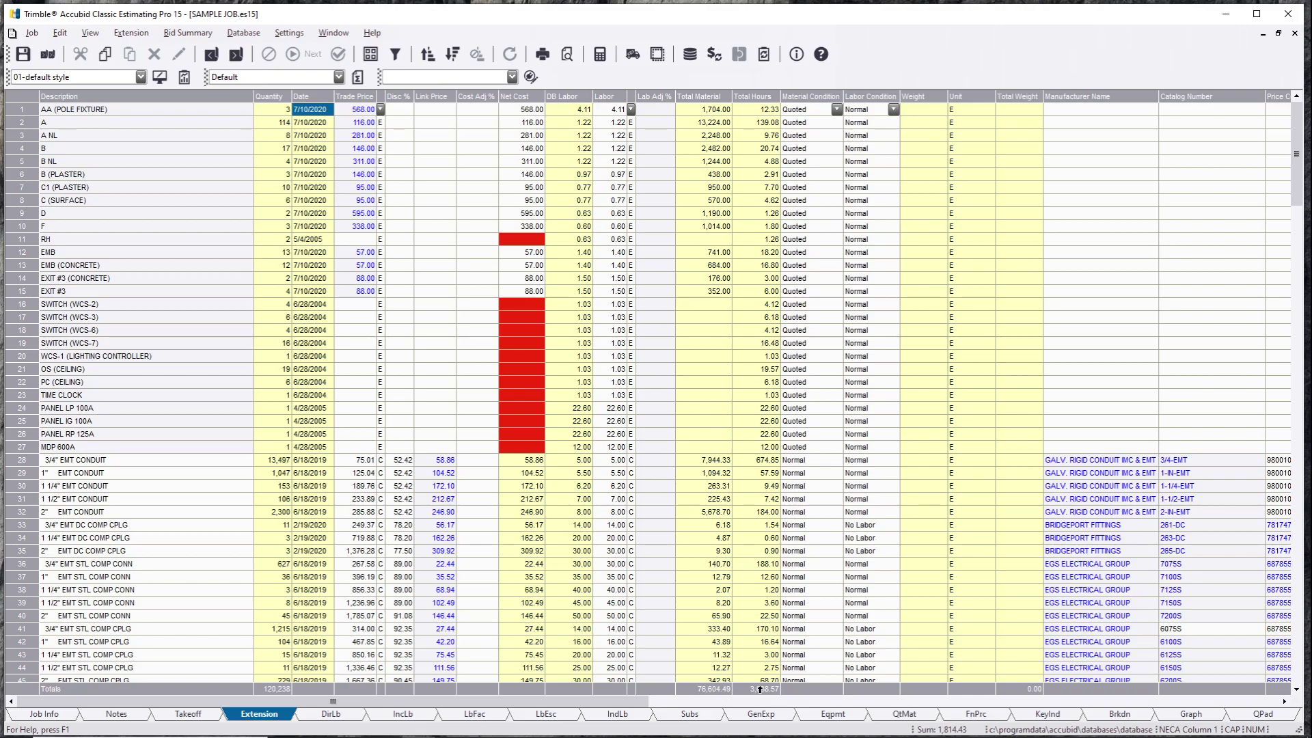
Switch the job's labor column to NECA Column 2 and re-extend labor only, totaling 4,426.94 hours.
{"action": "left_click", "coordinate": [789, 692]}
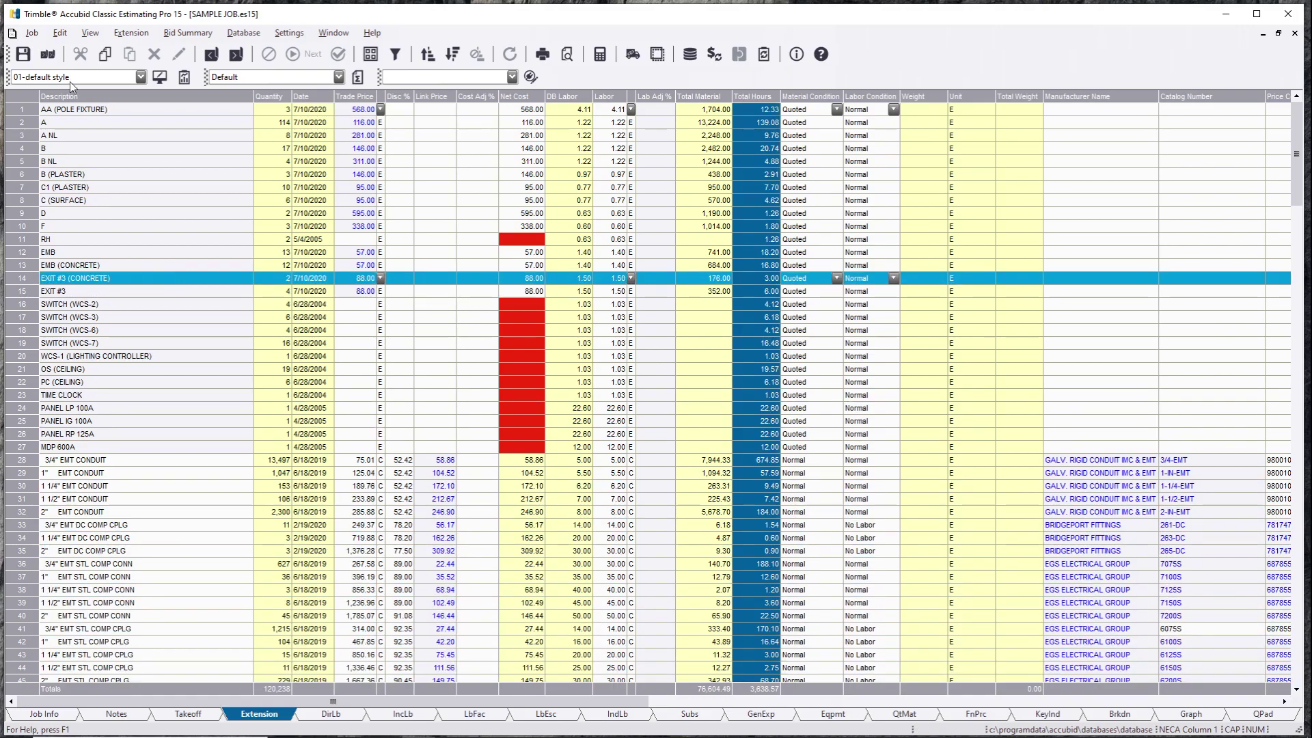
{"action": "left_click", "coordinate": [173, 283]}
{"action": "left_click", "coordinate": [90, 32]}
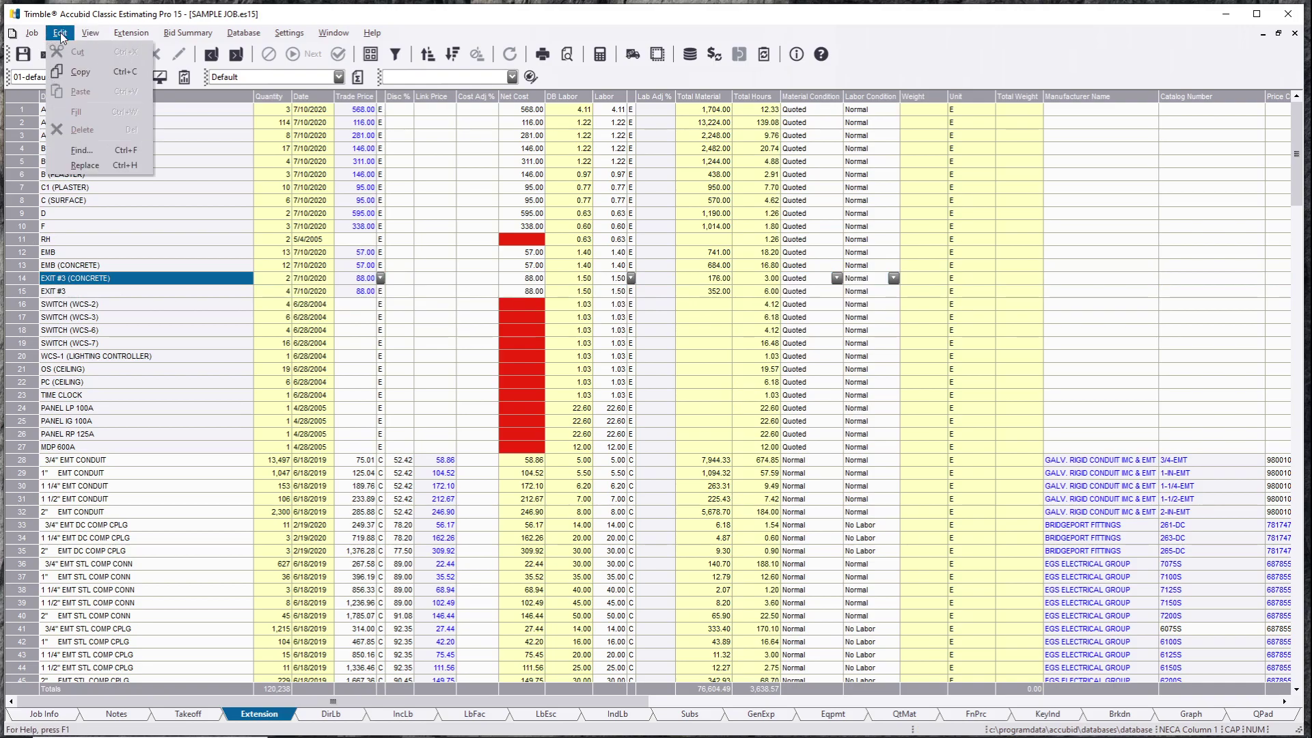
{"action": "mouse_move", "coordinate": [144, 39]}
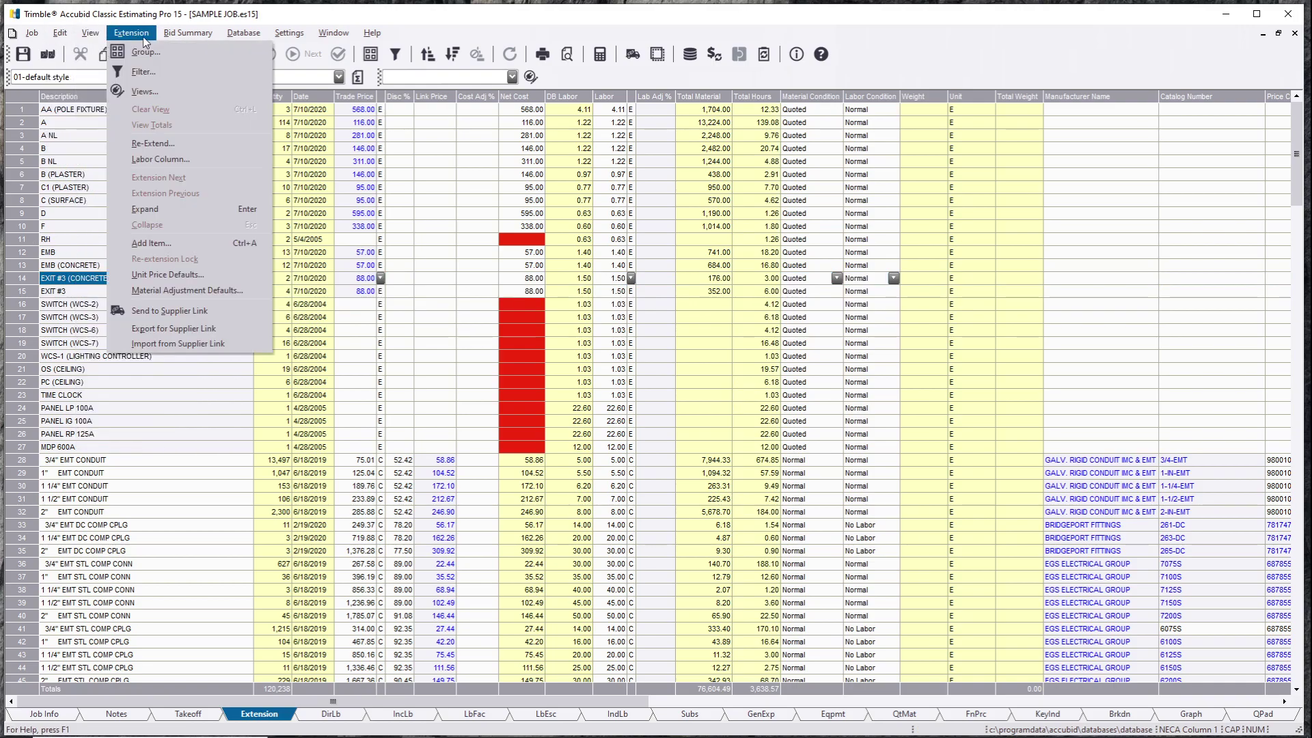
{"action": "left_click", "coordinate": [161, 158]}
{"action": "left_click", "coordinate": [637, 362]}
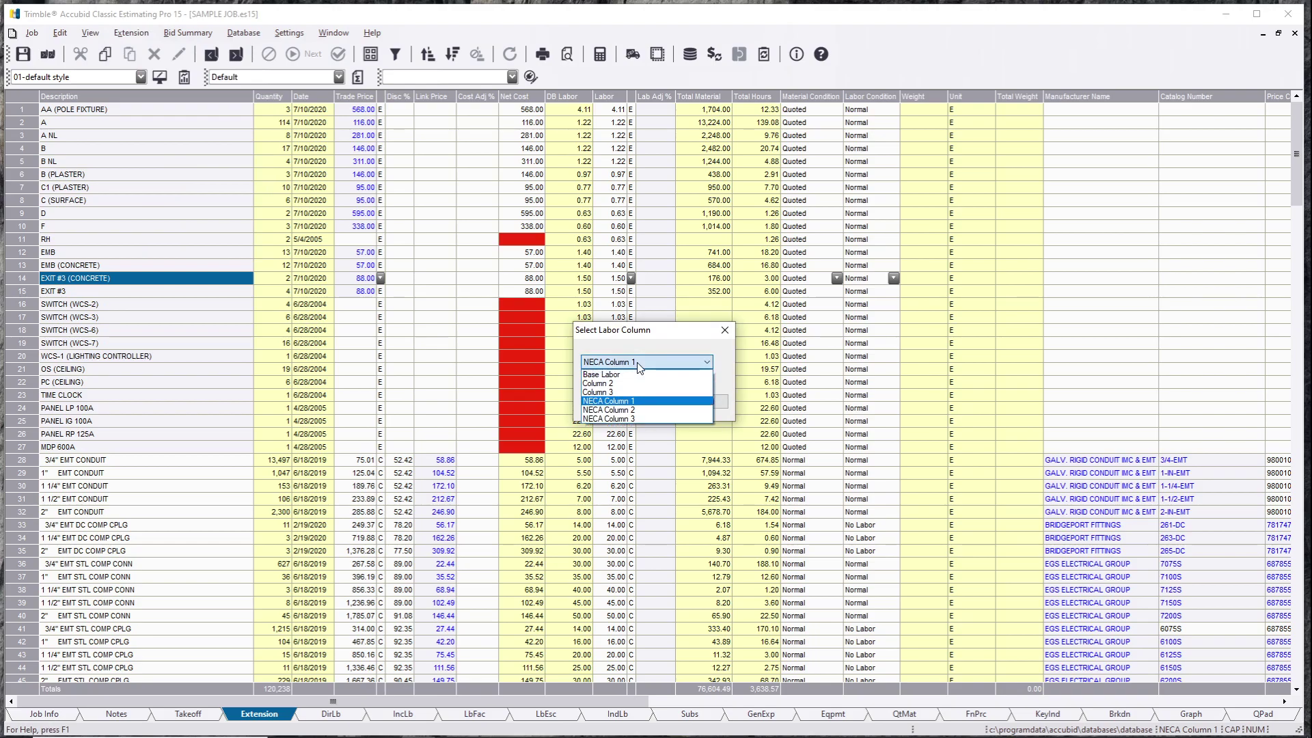
{"action": "left_click", "coordinate": [632, 410]}
{"action": "left_click_drag", "start_coordinate": [658, 331], "coordinate": [649, 325]}
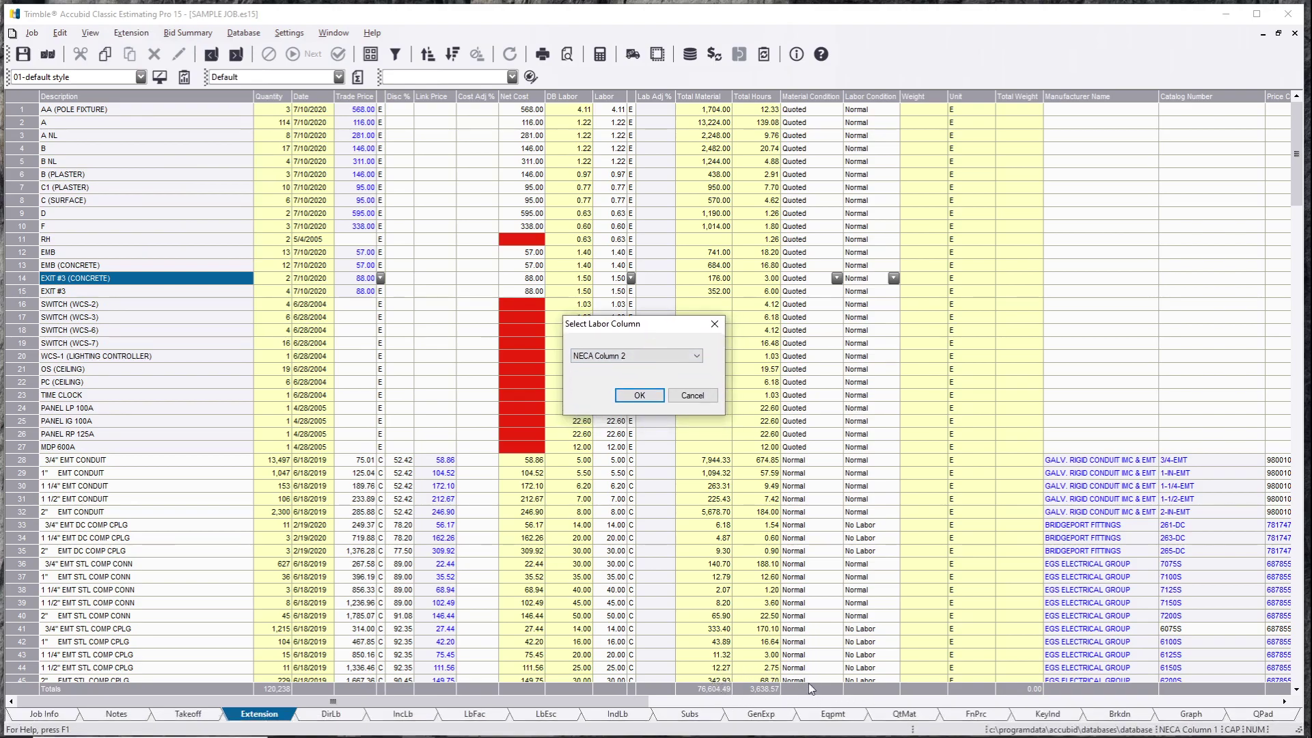
{"action": "left_click", "coordinate": [657, 399]}
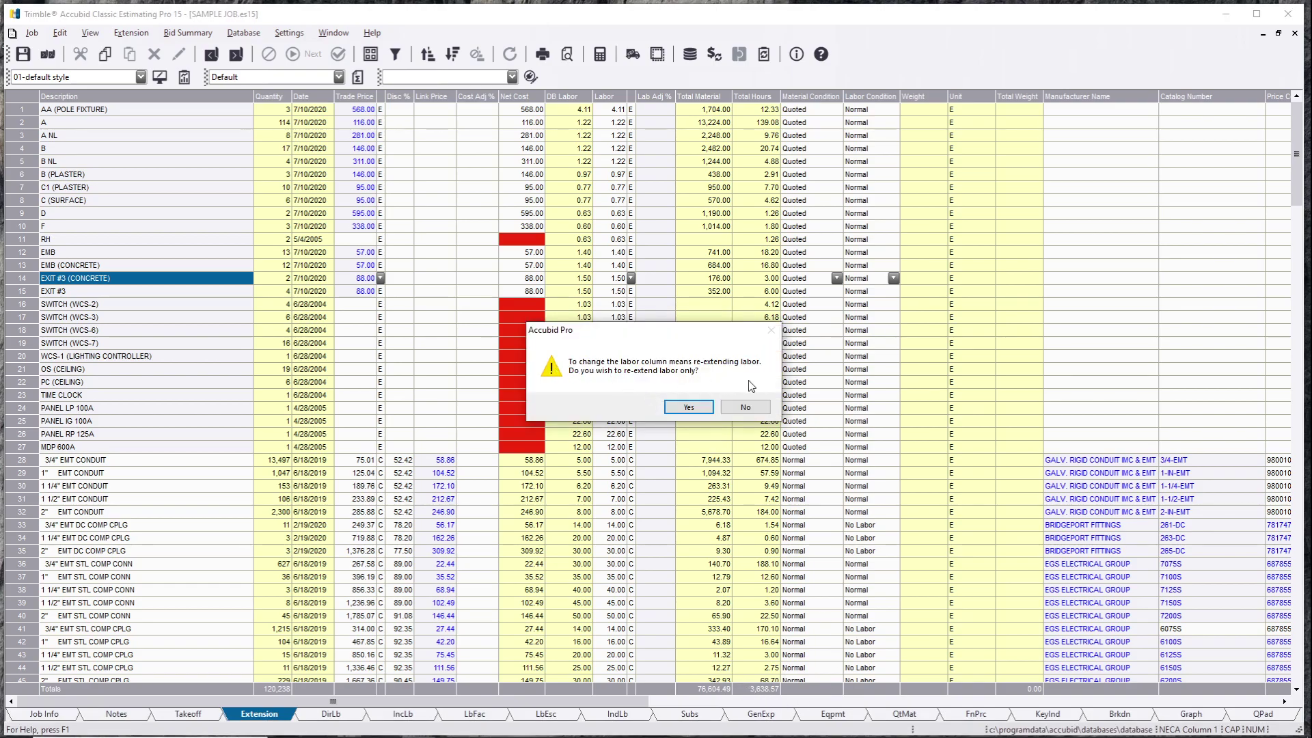
{"action": "left_click", "coordinate": [694, 410]}
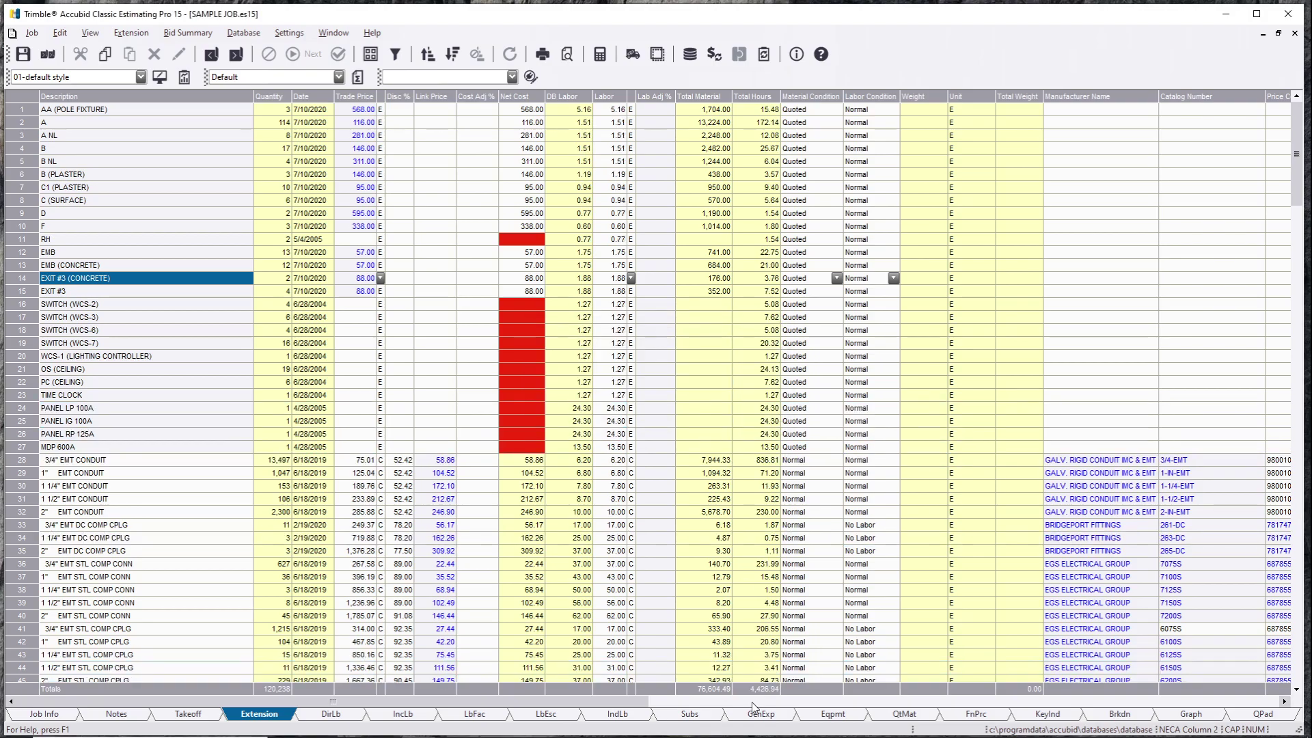
{"action": "mouse_move", "coordinate": [321, 734]}
{"action": "left_click", "coordinate": [131, 32]}
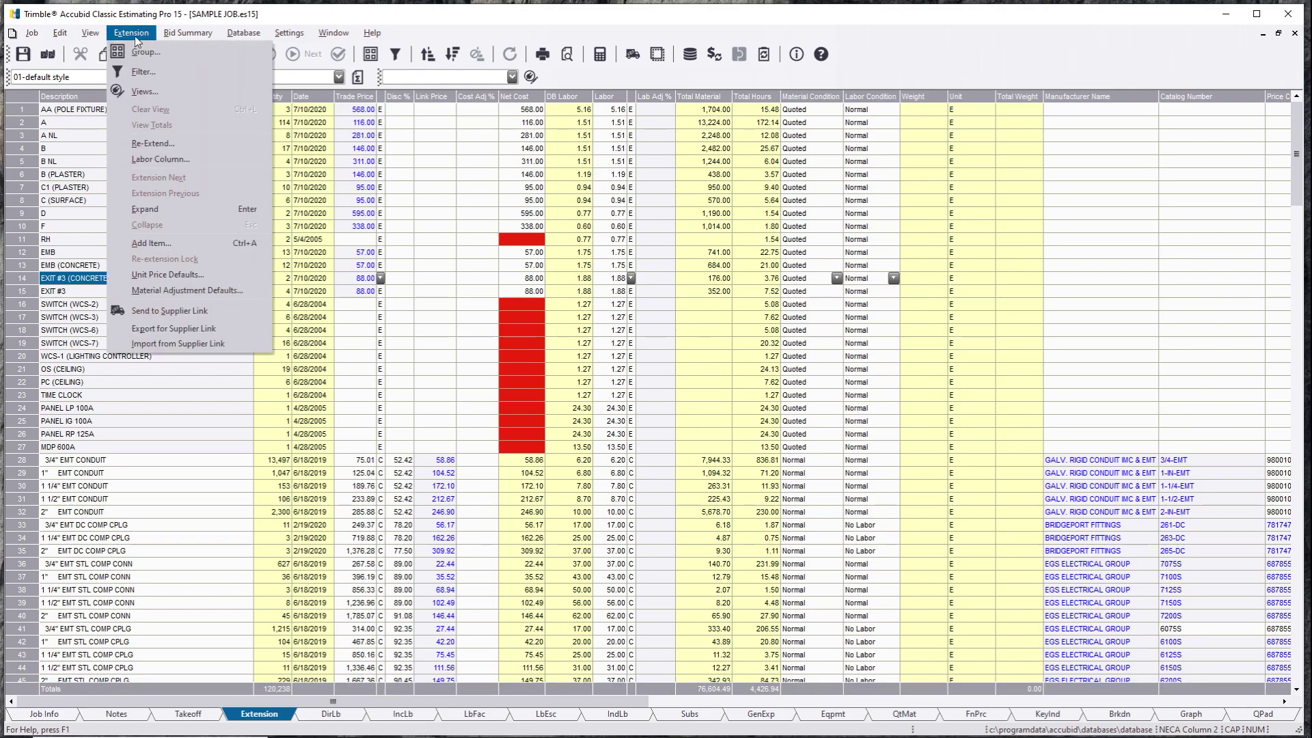
{"action": "left_click", "coordinate": [161, 159]}
{"action": "left_click", "coordinate": [646, 362]}
{"action": "left_click", "coordinate": [637, 392]}
{"action": "left_click", "coordinate": [636, 403]}
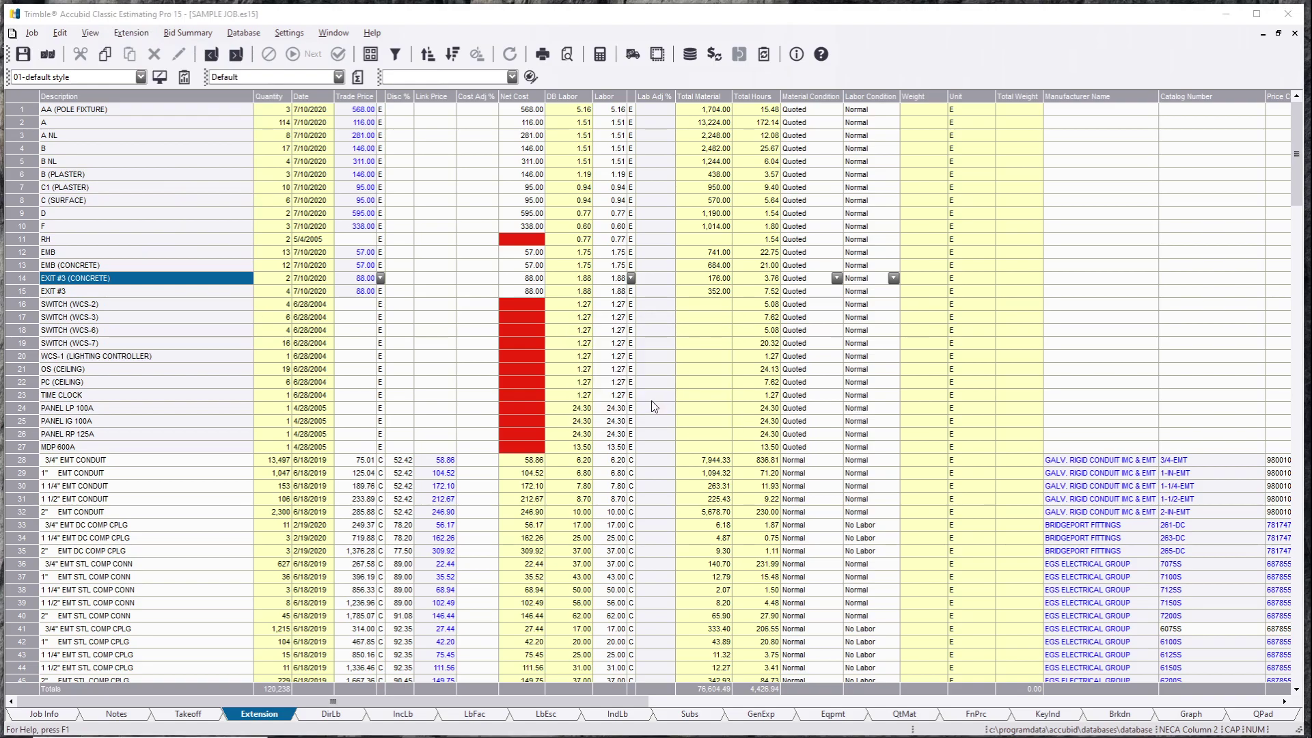
{"action": "left_click", "coordinate": [675, 407]}
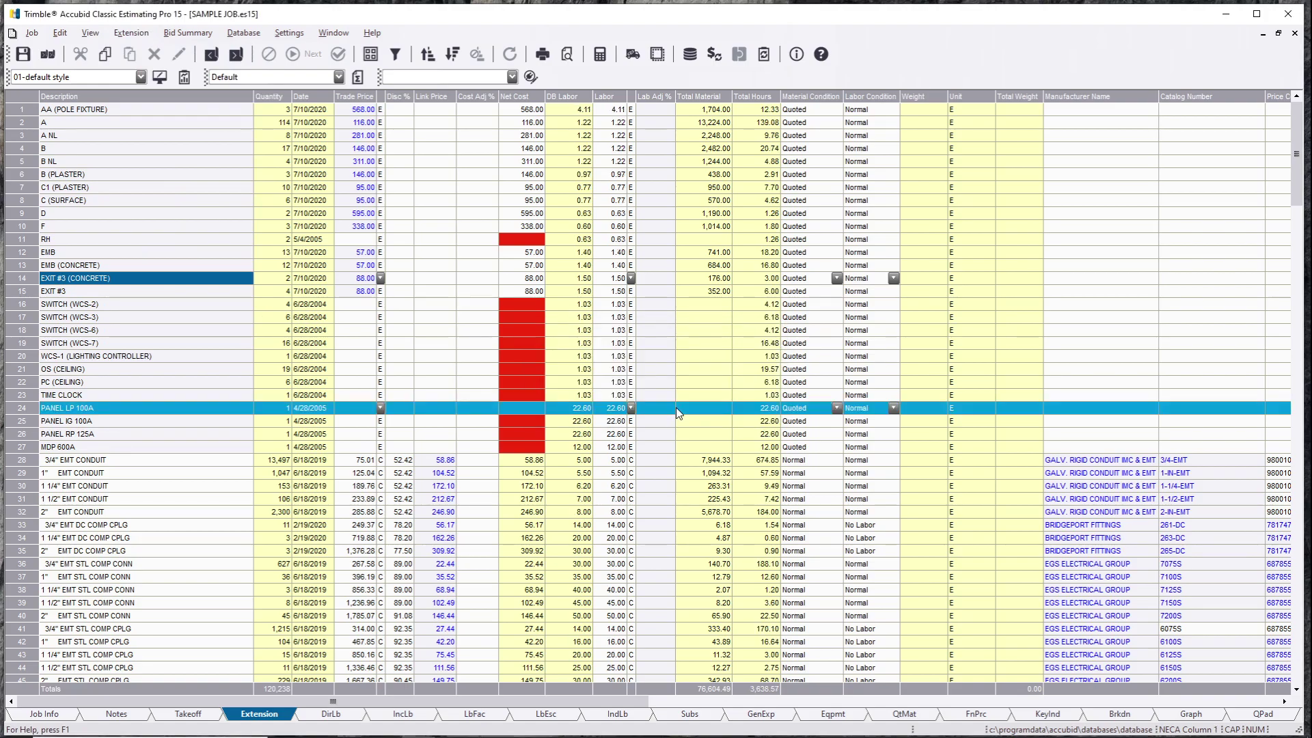
{"action": "left_click", "coordinate": [670, 400]}
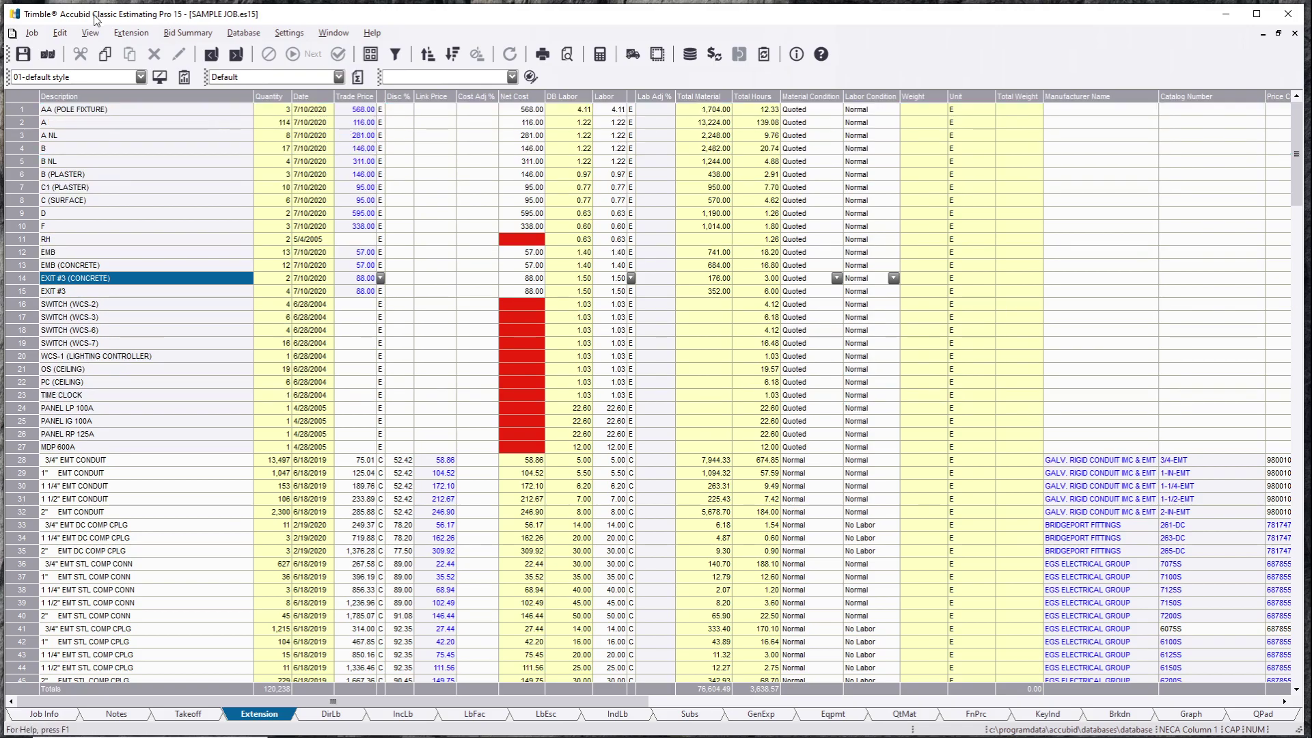
{"action": "left_click", "coordinate": [130, 34]}
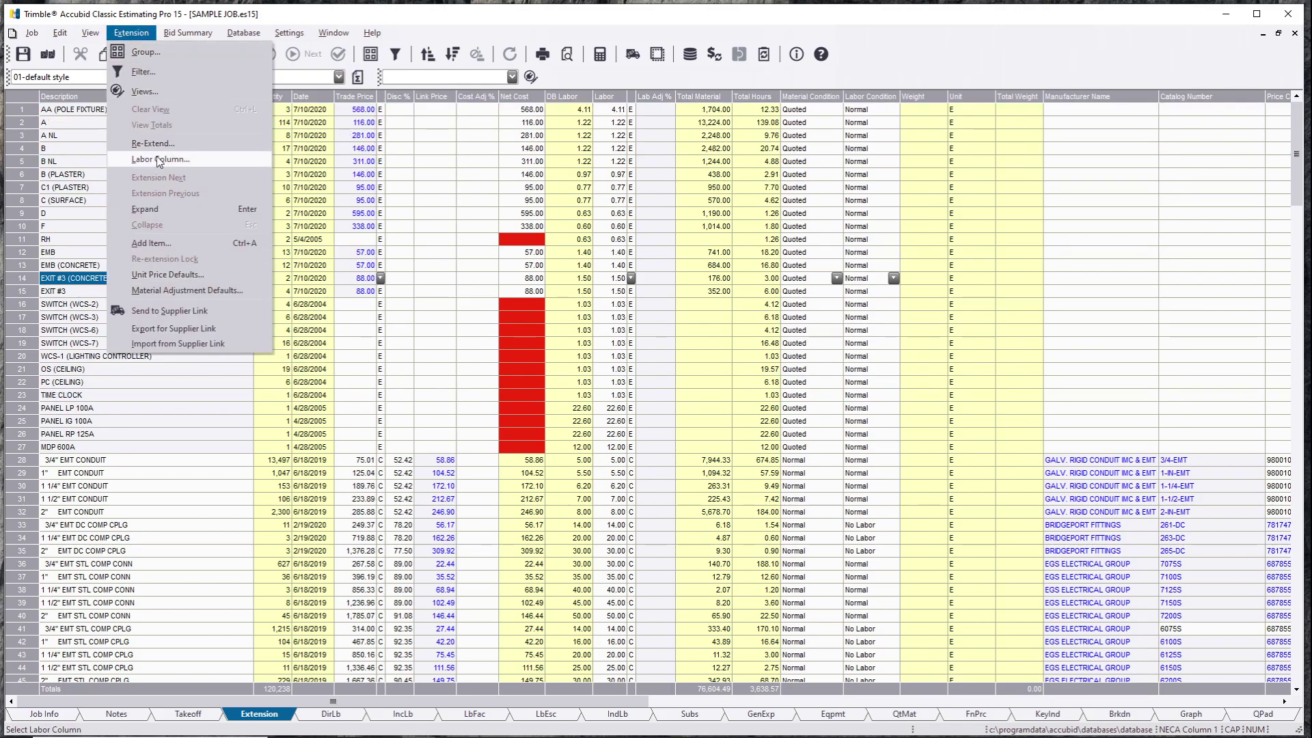
{"action": "left_click", "coordinate": [159, 160]}
{"action": "left_click", "coordinate": [616, 362]}
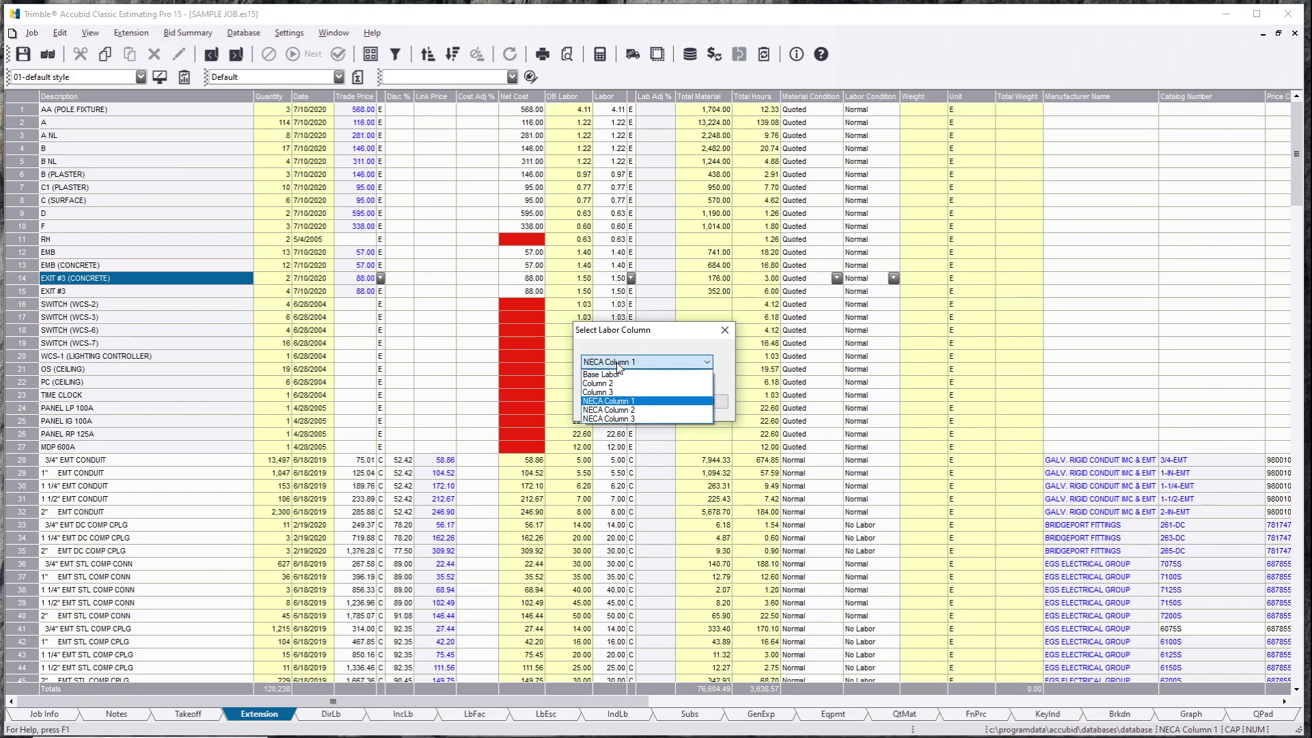
{"action": "left_click", "coordinate": [628, 411]}
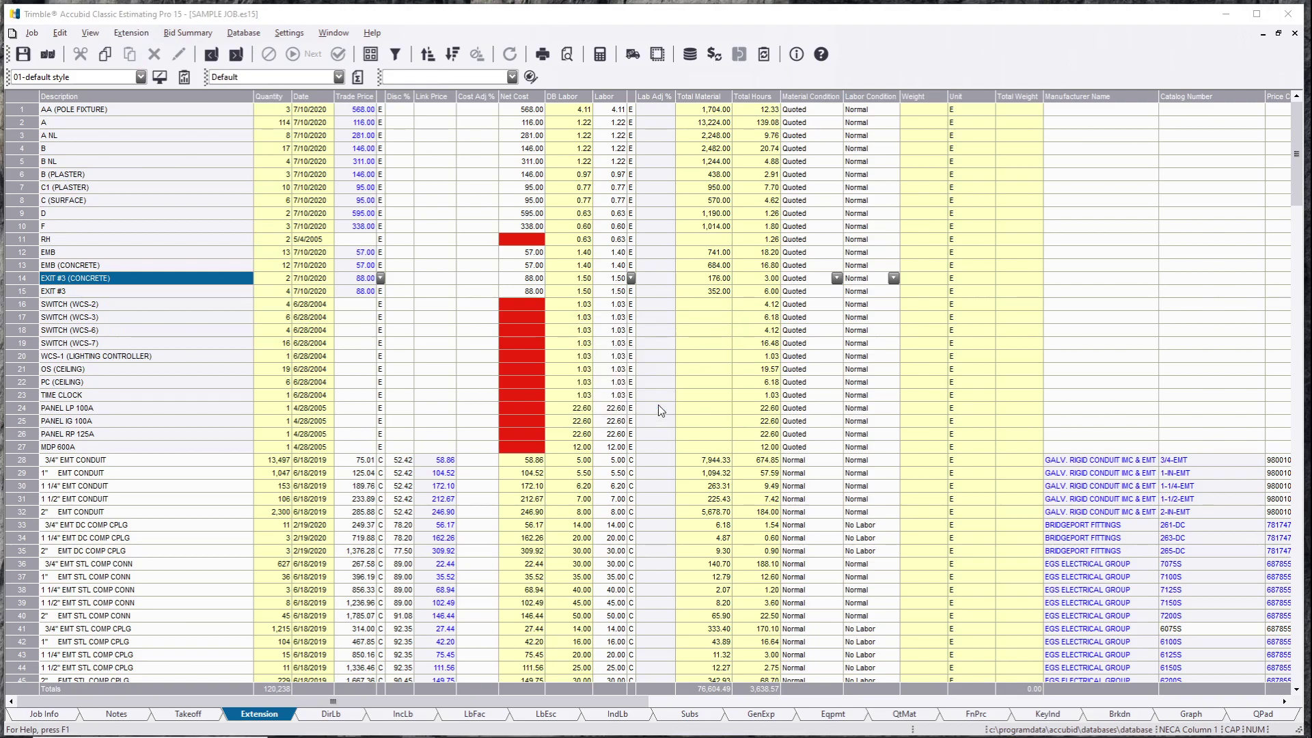
{"action": "left_click", "coordinate": [677, 404]}
{"action": "left_click", "coordinate": [674, 399]}
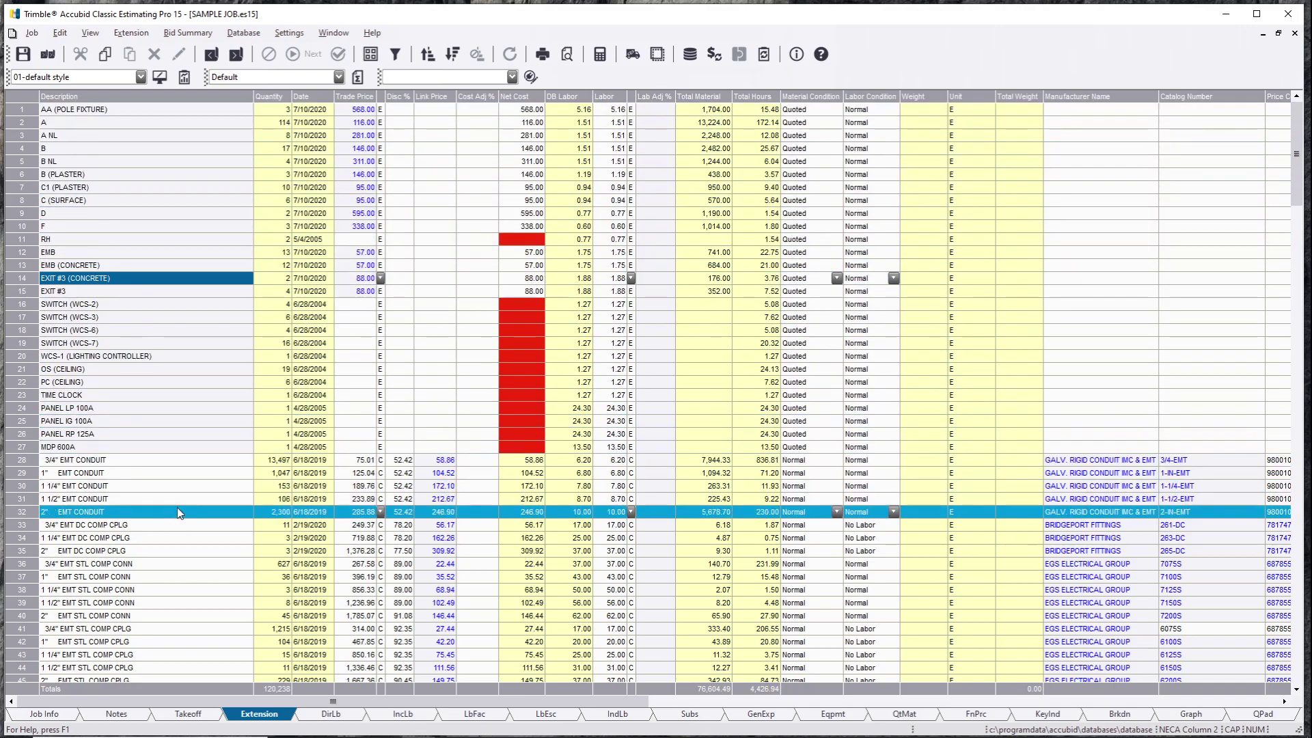
{"action": "scroll", "coordinate": [198, 565], "scroll_direction": "down", "scroll_amount": 5}
{"action": "scroll", "coordinate": [196, 560], "scroll_direction": "down", "scroll_amount": 20}
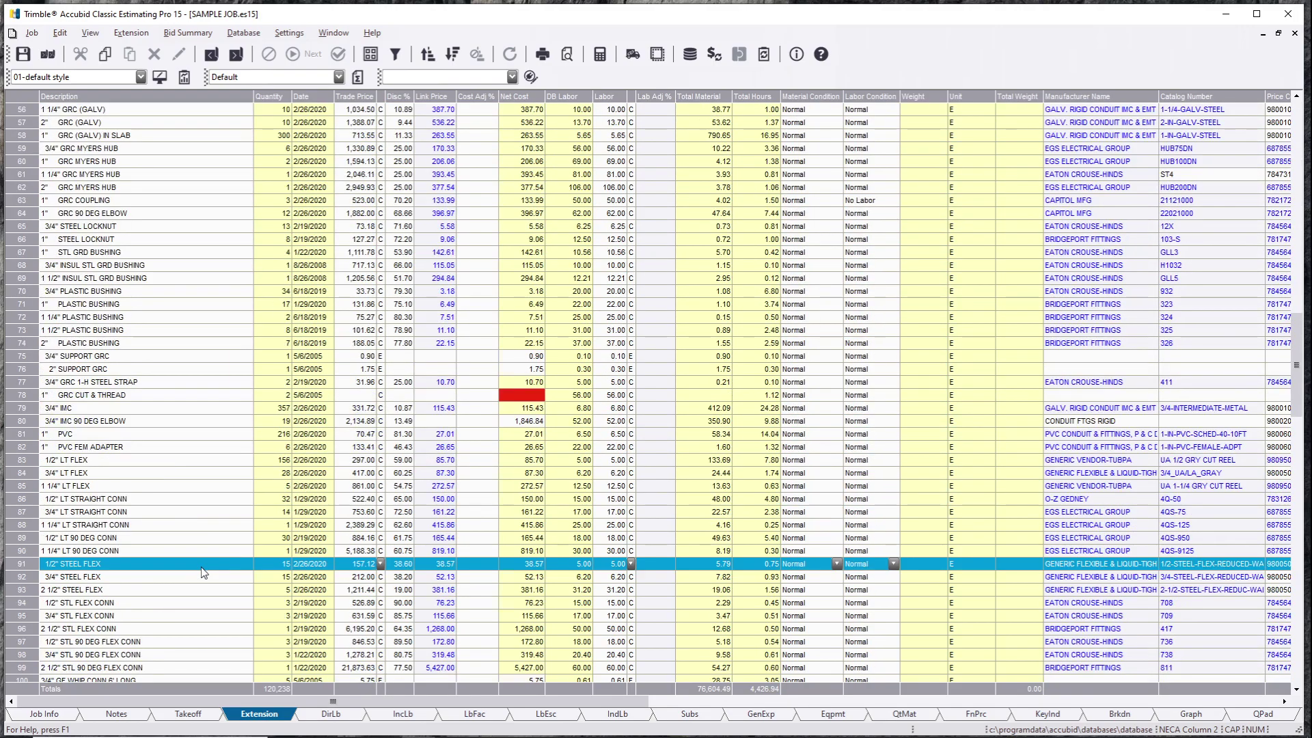
{"action": "scroll", "coordinate": [194, 549], "scroll_direction": "down", "scroll_amount": 4}
{"action": "scroll", "coordinate": [205, 567], "scroll_direction": "up", "scroll_amount": 6}
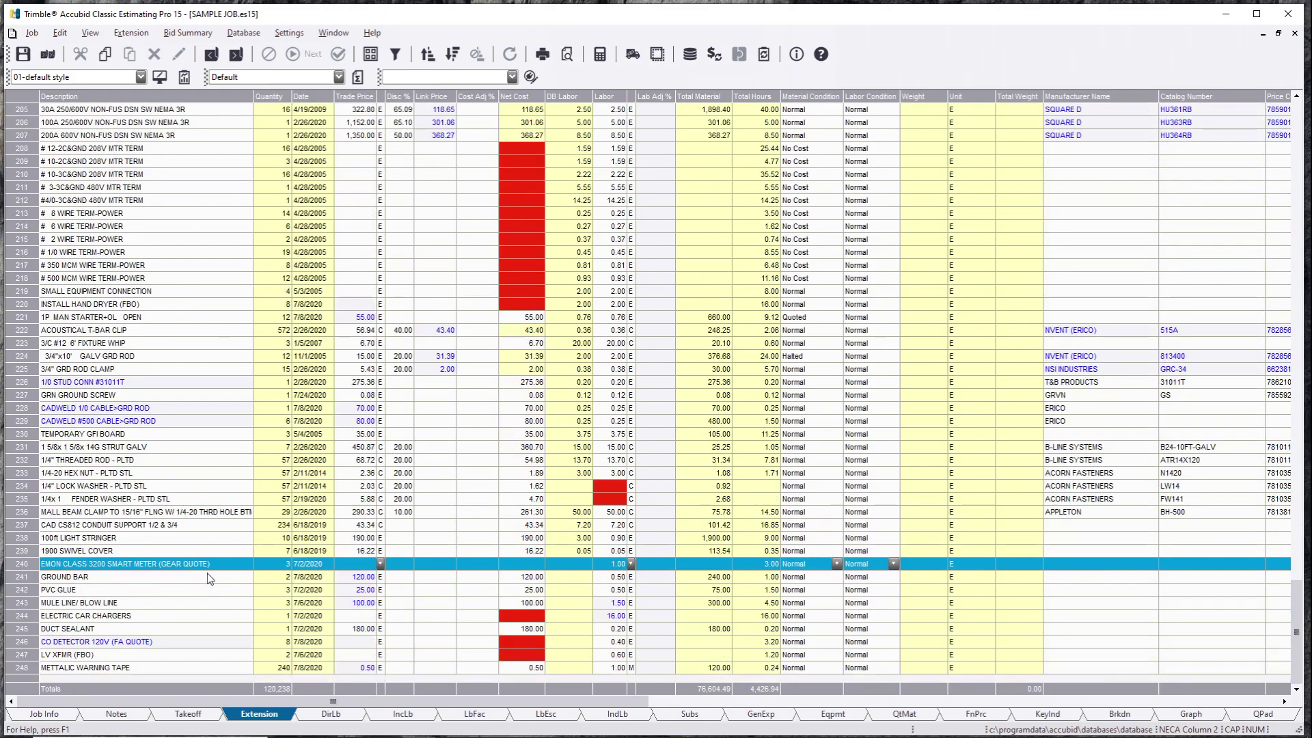
{"action": "scroll", "coordinate": [210, 577], "scroll_direction": "up", "scroll_amount": 7}
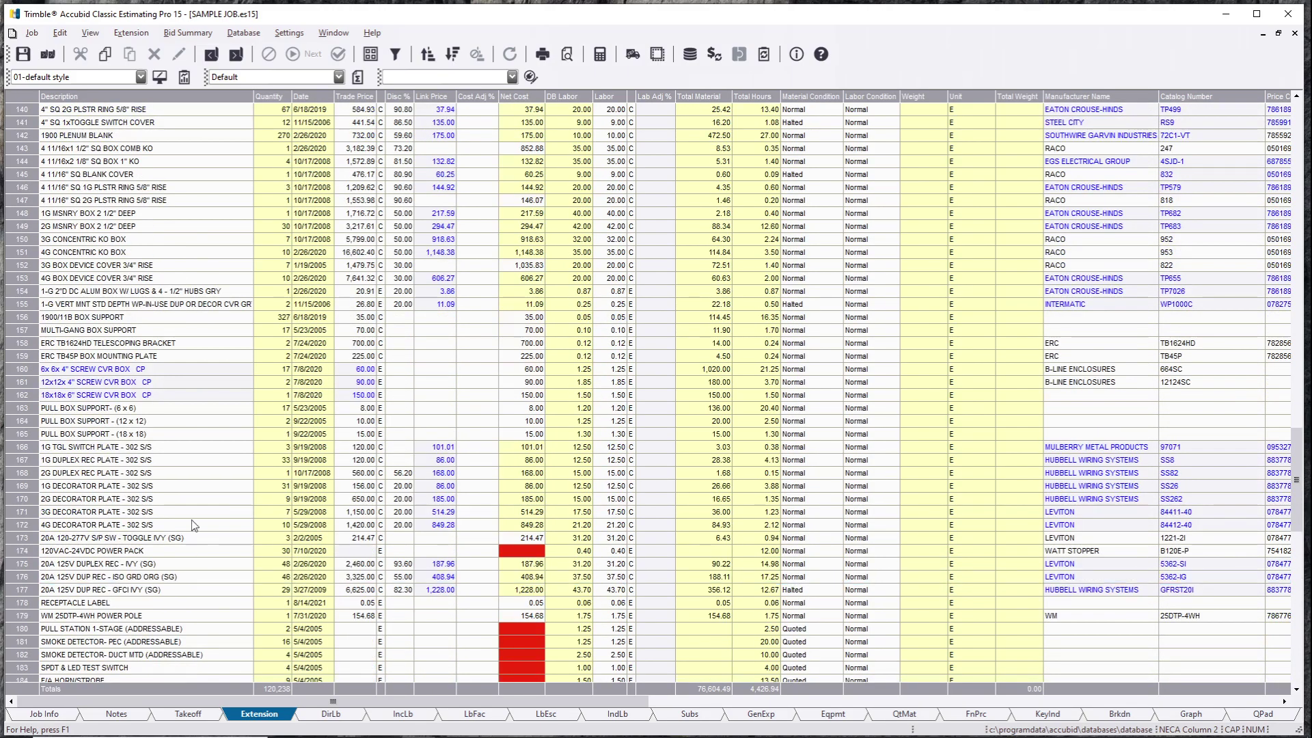
{"action": "scroll", "coordinate": [214, 509], "scroll_direction": "down", "scroll_amount": 20}
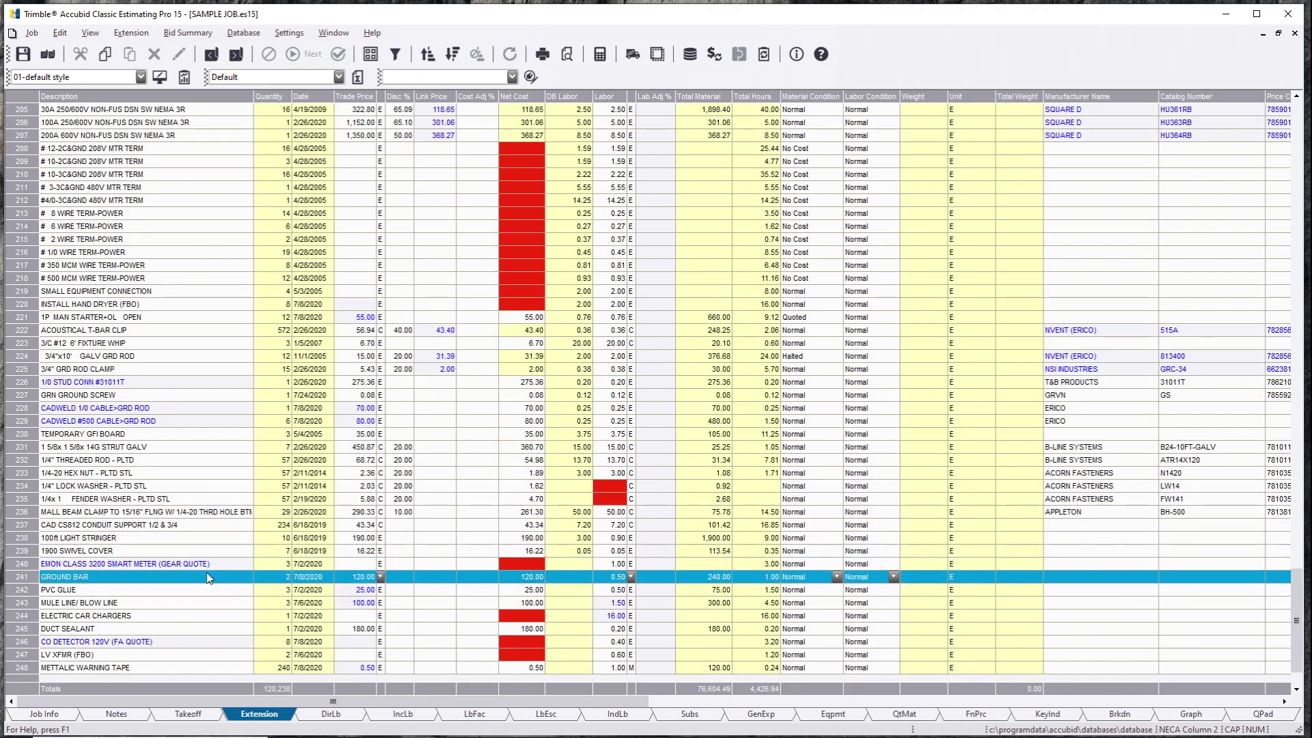
{"action": "scroll", "coordinate": [210, 589], "scroll_direction": "up", "scroll_amount": 20}
{"action": "scroll", "coordinate": [212, 564], "scroll_direction": "up", "scroll_amount": 20}
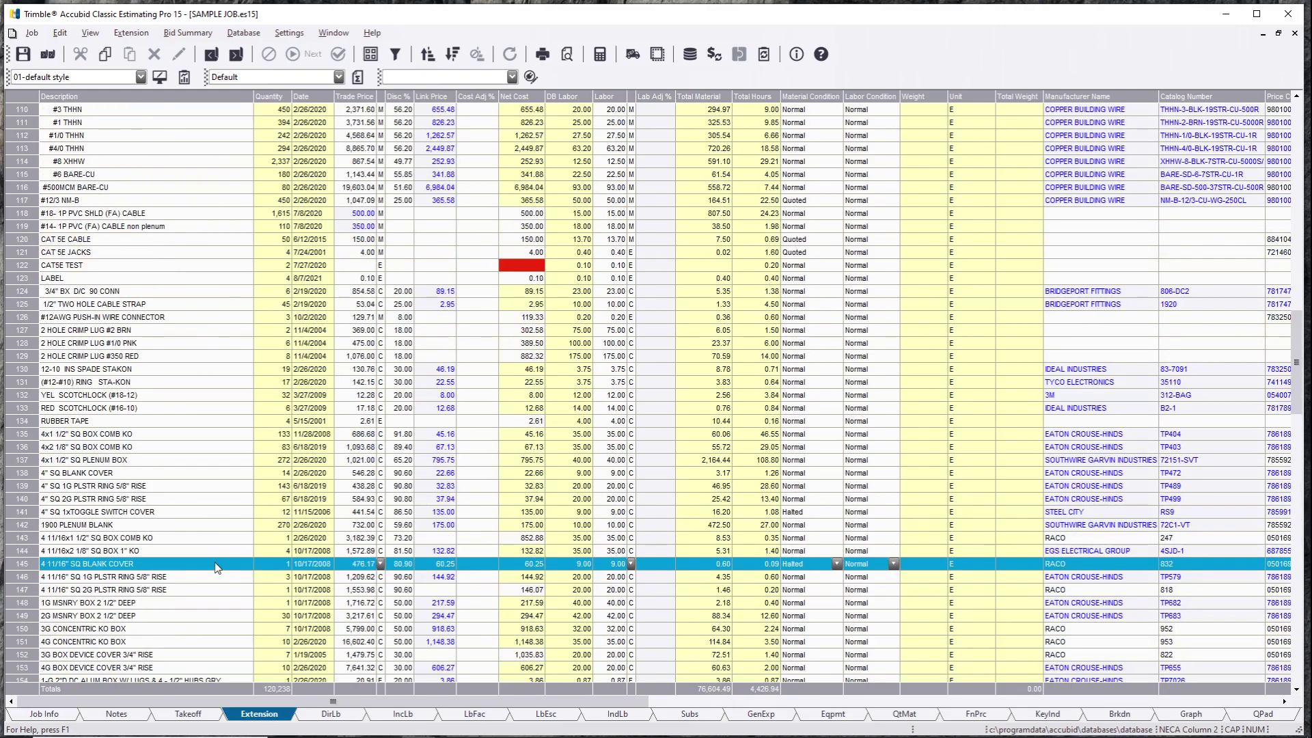
Go back to Takeoff to see 3/4" EMT CONDUIT at 209.71 labor hours.
{"action": "left_click", "coordinate": [189, 718]}
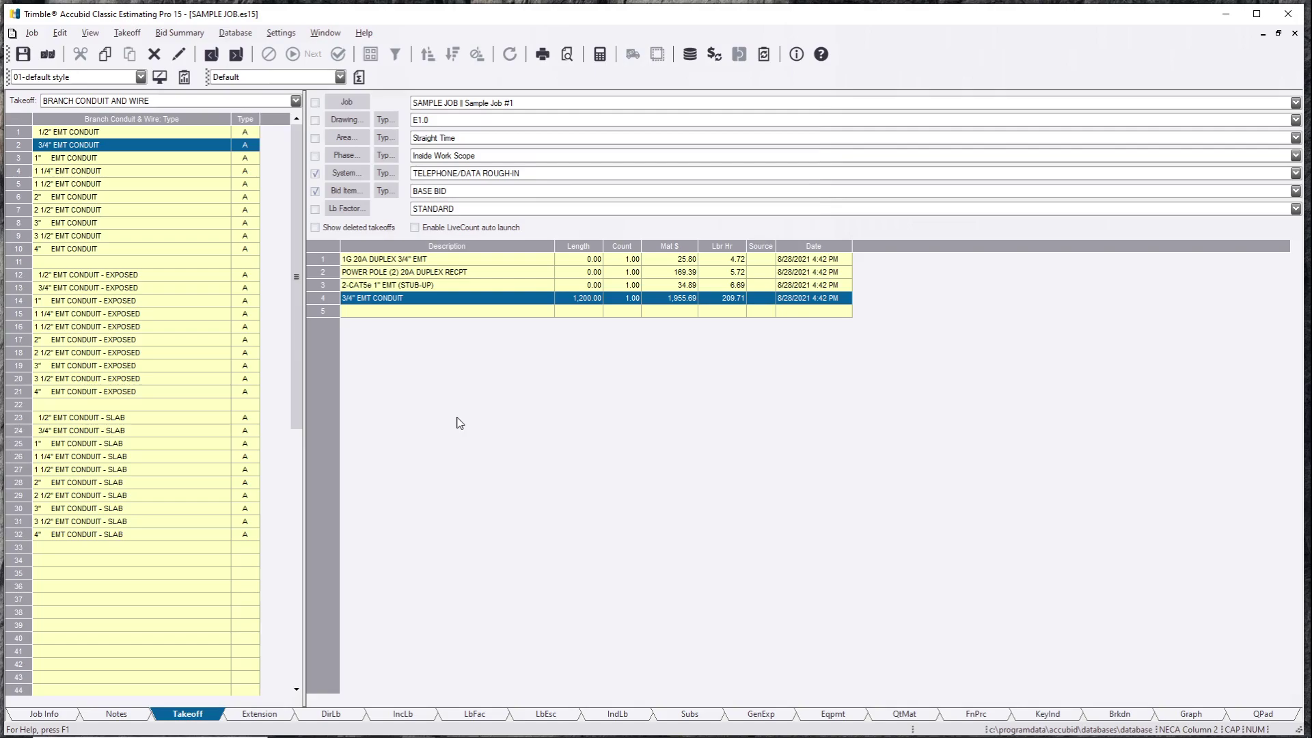